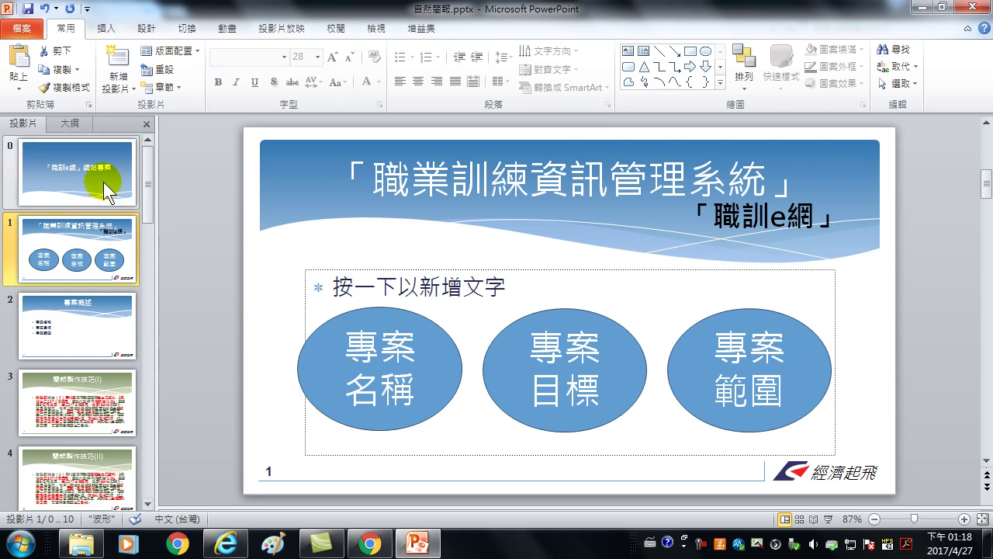
Step: Page from the title slide through slides 1–5, ending on 三月份進出口經濟成長
{"action": "left_click", "coordinate": [98, 181]}
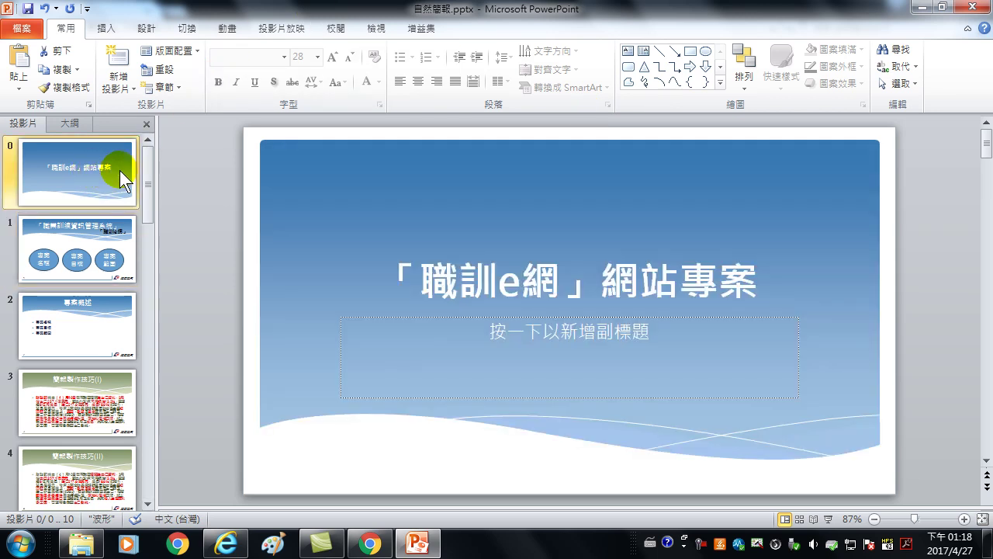
{"action": "left_click", "coordinate": [62, 246]}
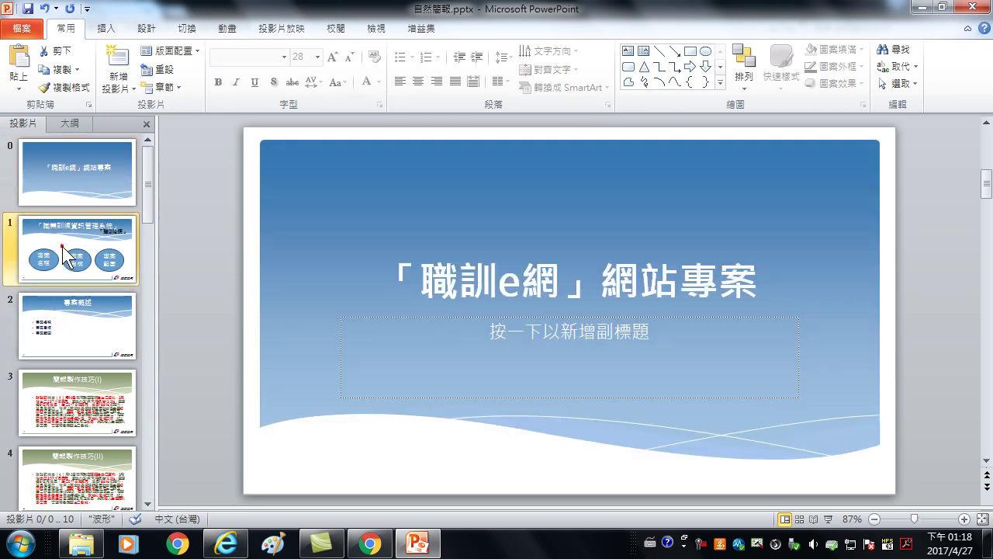
{"action": "left_click", "coordinate": [83, 319]}
{"action": "key", "text": "Up"}
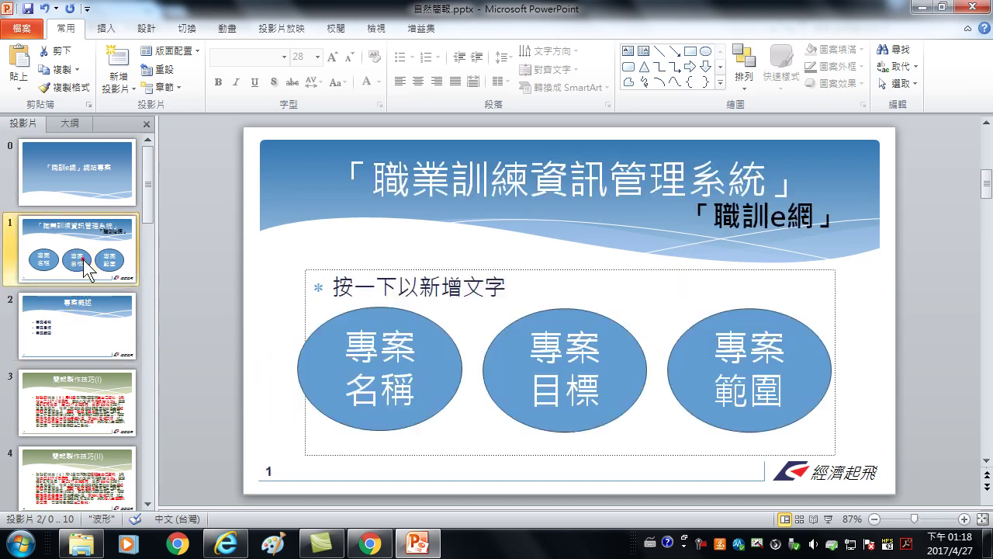
{"action": "left_click", "coordinate": [80, 316]}
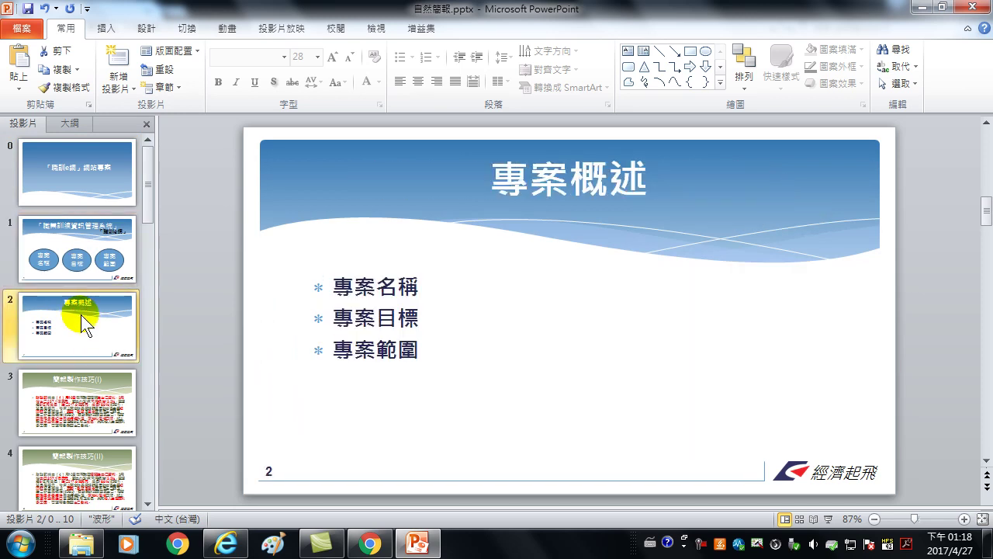
{"action": "scroll", "coordinate": [81, 315], "scroll_direction": "down", "scroll_amount": 3}
{"action": "left_click", "coordinate": [68, 264]}
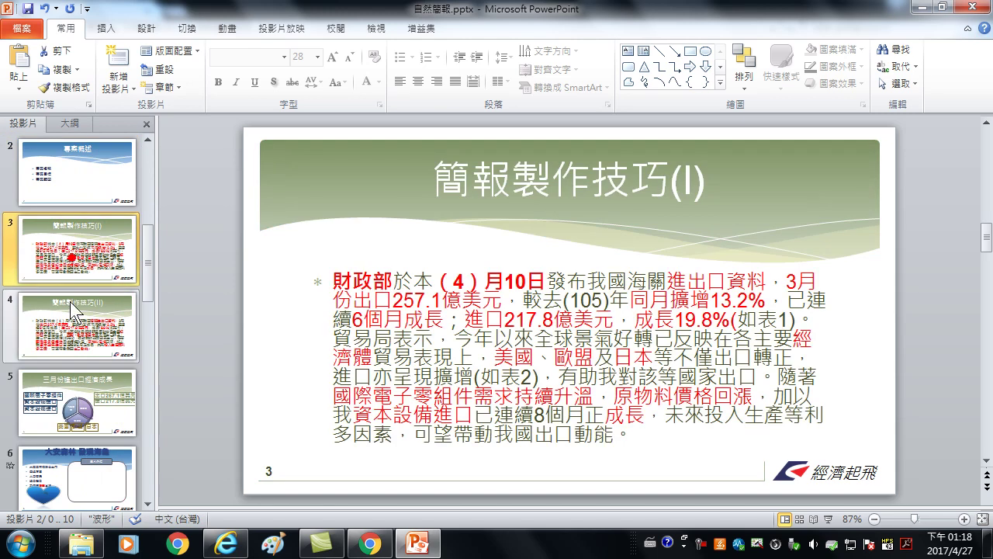
{"action": "left_click", "coordinate": [76, 345]}
{"action": "left_click", "coordinate": [90, 381]}
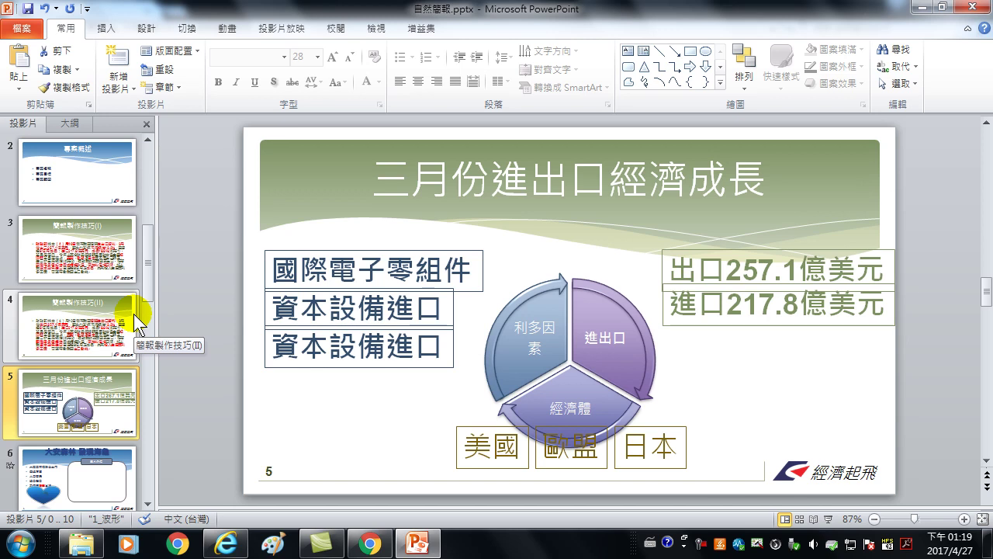
Step: Continue through slides 6, 7 (生活與科技) and 8 to slide 9, 電子相簿
{"action": "scroll", "coordinate": [76, 365], "scroll_direction": "down", "scroll_amount": 3}
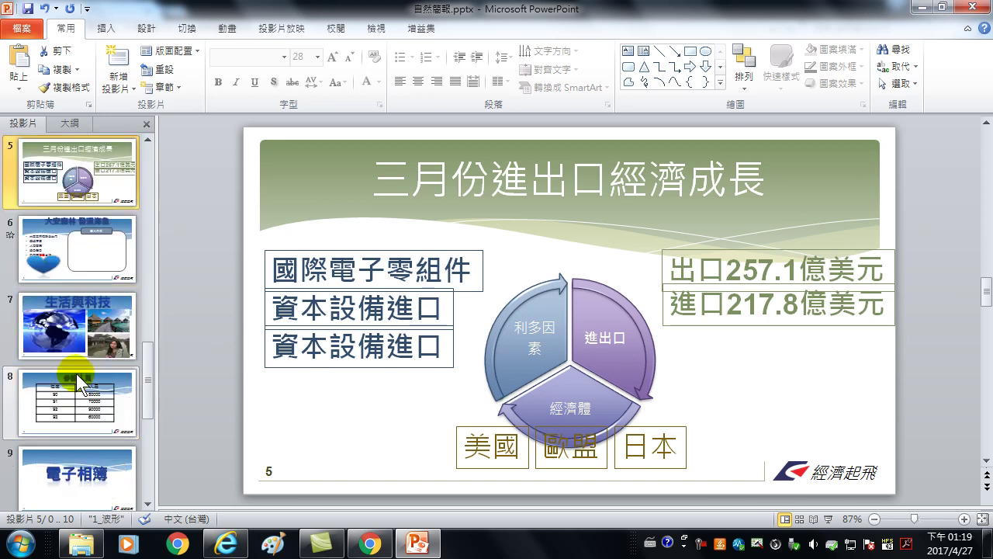
{"action": "left_click", "coordinate": [73, 255]}
{"action": "left_click", "coordinate": [66, 318]}
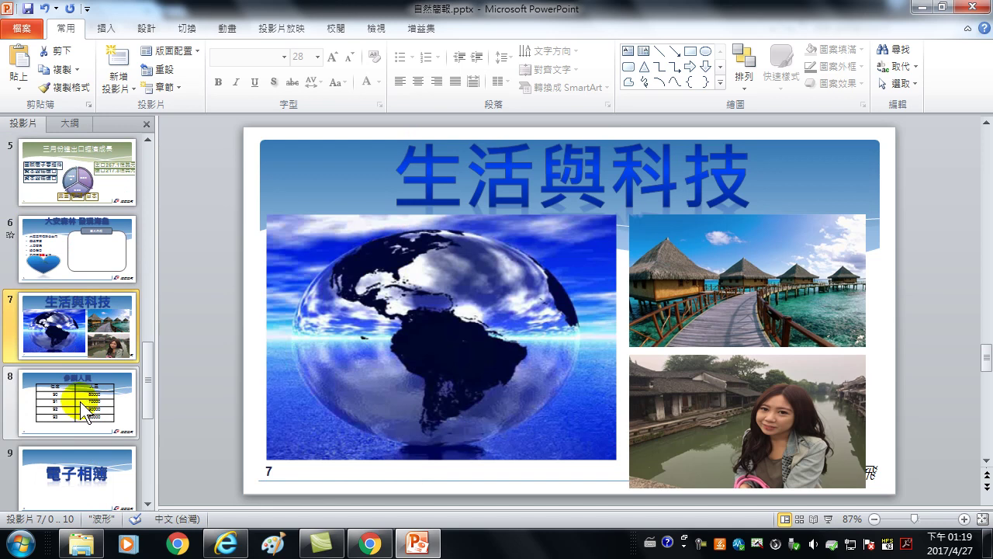
{"action": "left_click", "coordinate": [80, 402]}
{"action": "left_click", "coordinate": [77, 431]}
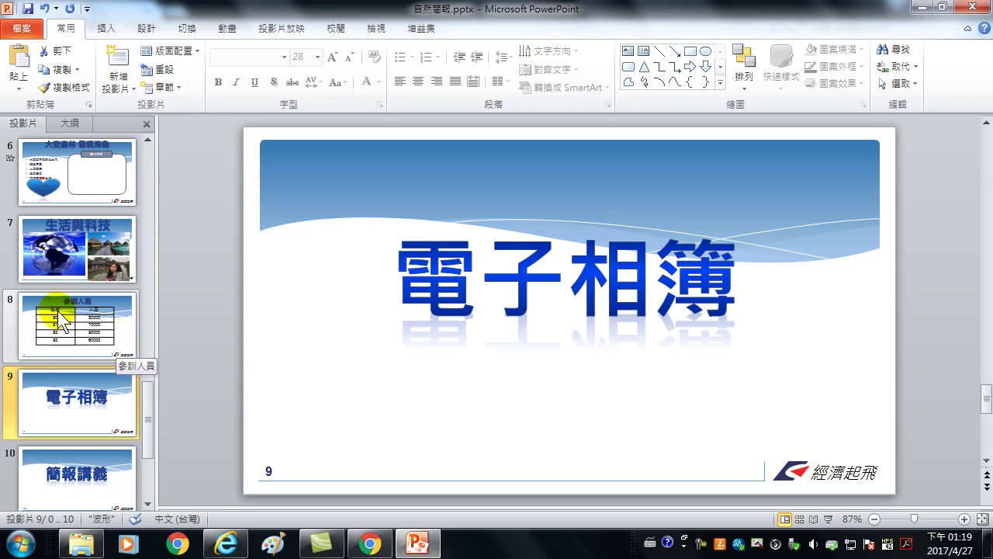
Step: Scroll back up the Slides pane and return to slide 3, 簡報製作技巧(I)
{"action": "scroll", "coordinate": [77, 330], "scroll_direction": "up", "scroll_amount": 3}
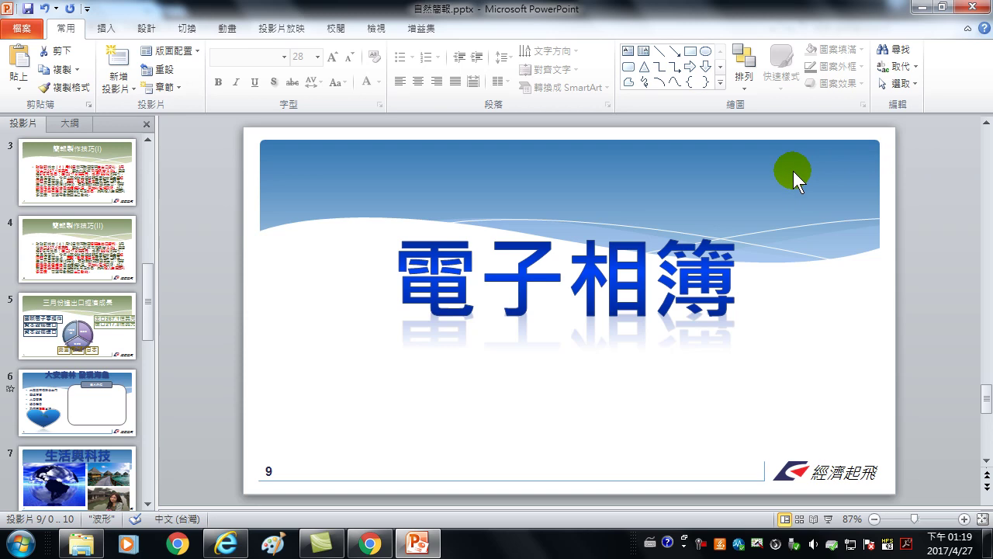
{"action": "left_click", "coordinate": [39, 167]}
{"action": "scroll", "coordinate": [62, 163], "scroll_direction": "up", "scroll_amount": 3}
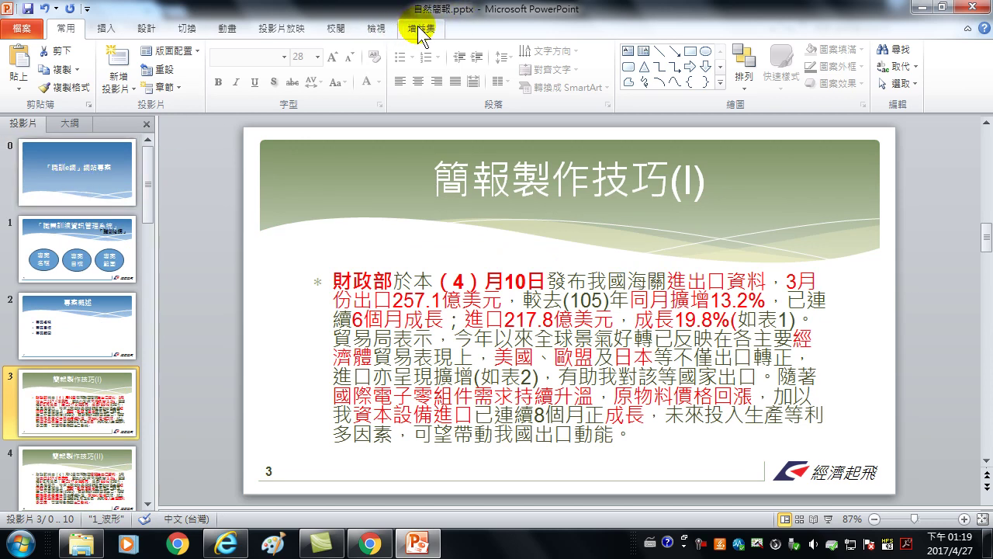
Step: Enter Slide Master view and select the blue 波形 Title and Content layout
{"action": "left_click", "coordinate": [376, 28]}
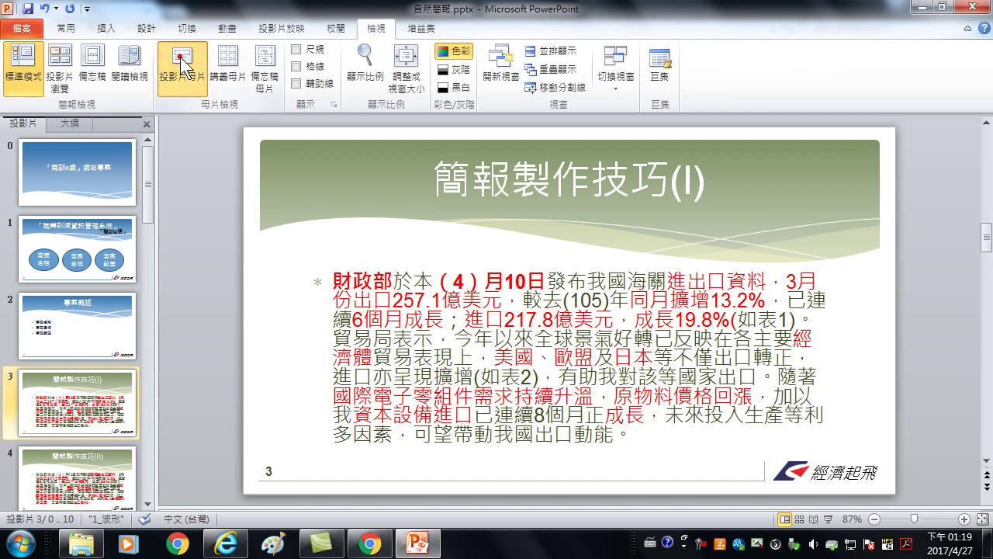
{"action": "left_click", "coordinate": [180, 57]}
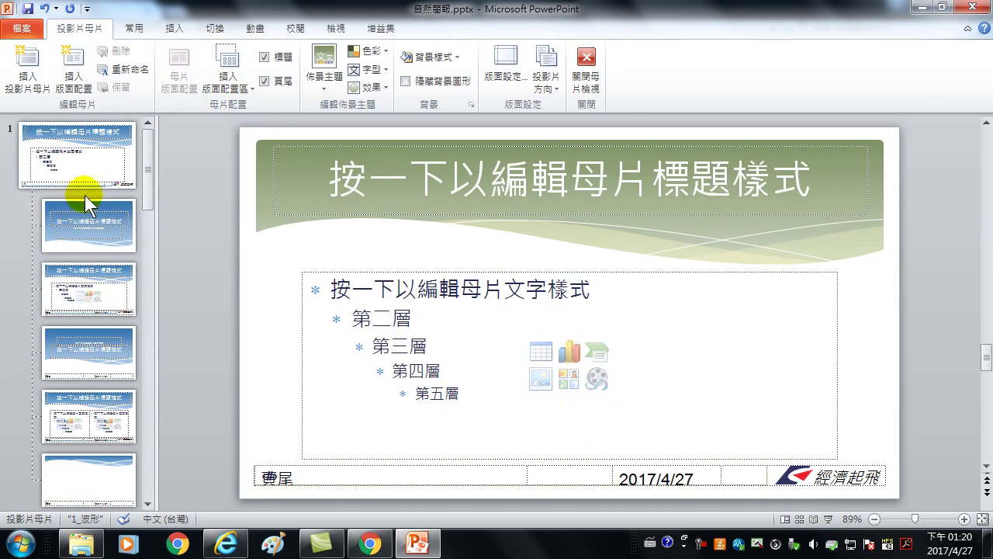
{"action": "left_click", "coordinate": [85, 270]}
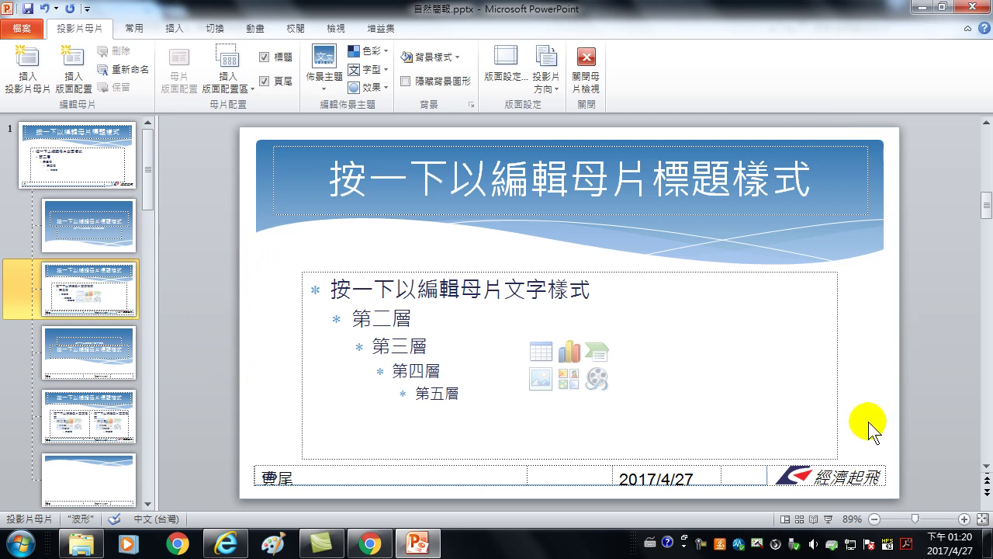
{"action": "left_click", "coordinate": [173, 27]}
{"action": "left_click", "coordinate": [134, 28]}
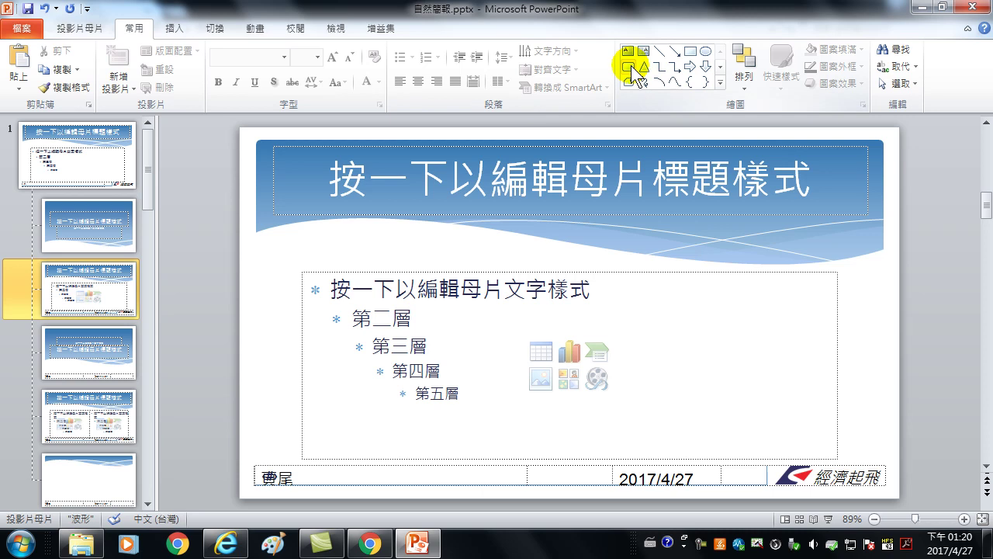
Step: Draw a Pentagon shape at the layout's right edge and rotate it to point downward
{"action": "left_click", "coordinate": [721, 67]}
{"action": "left_click", "coordinate": [722, 67]}
{"action": "left_click", "coordinate": [722, 67]}
{"action": "left_click", "coordinate": [721, 67]}
{"action": "left_click", "coordinate": [722, 67]}
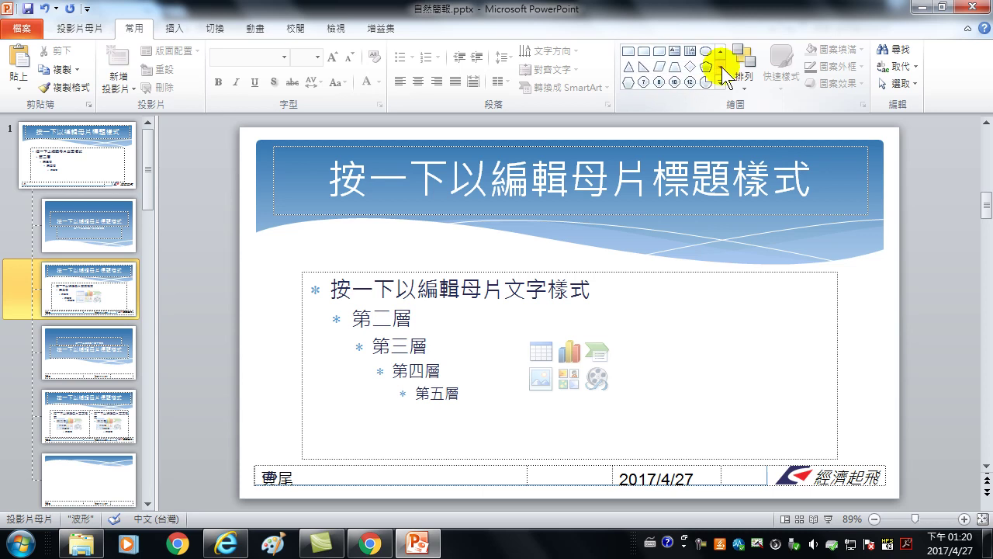
{"action": "left_click", "coordinate": [720, 84]}
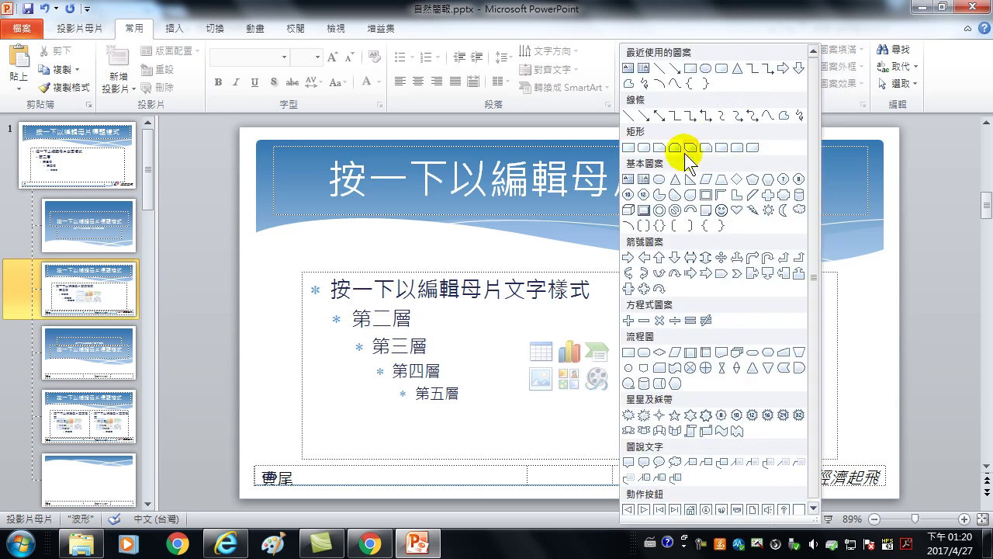
{"action": "left_click", "coordinate": [723, 274]}
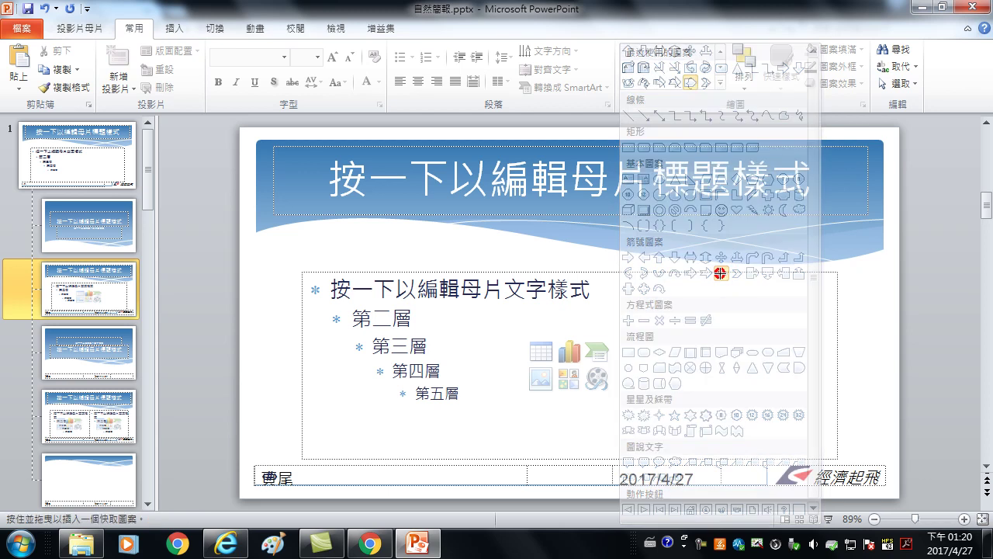
{"action": "mouse_move", "coordinate": [851, 270]}
{"action": "left_mouse_down"}
{"action": "mouse_move", "coordinate": [884, 300]}
{"action": "mouse_move", "coordinate": [929, 303]}
{"action": "left_mouse_up"}
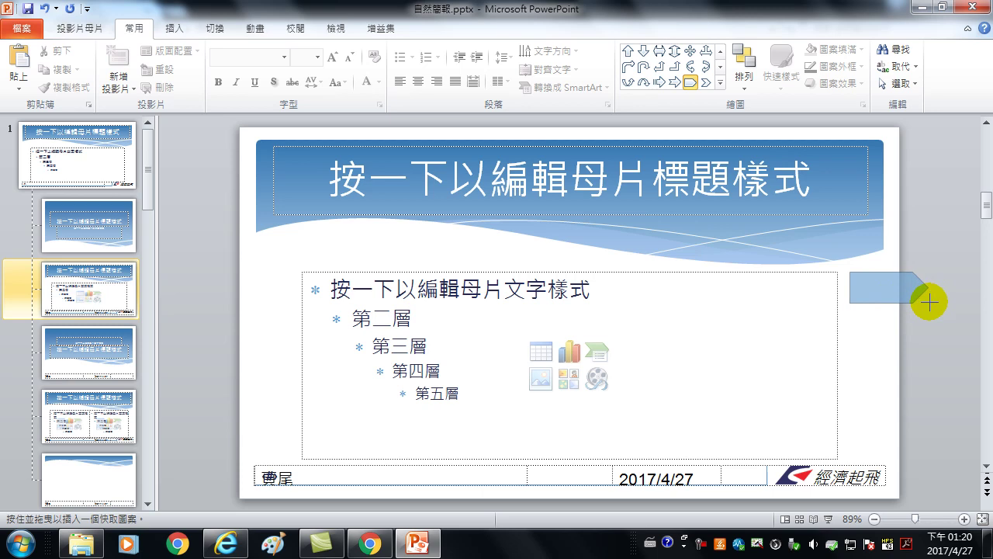
{"action": "mouse_move", "coordinate": [890, 252]}
{"action": "left_mouse_down"}
{"action": "mouse_move", "coordinate": [909, 264]}
{"action": "mouse_move", "coordinate": [912, 289]}
{"action": "mouse_move", "coordinate": [867, 314]}
{"action": "left_mouse_up"}
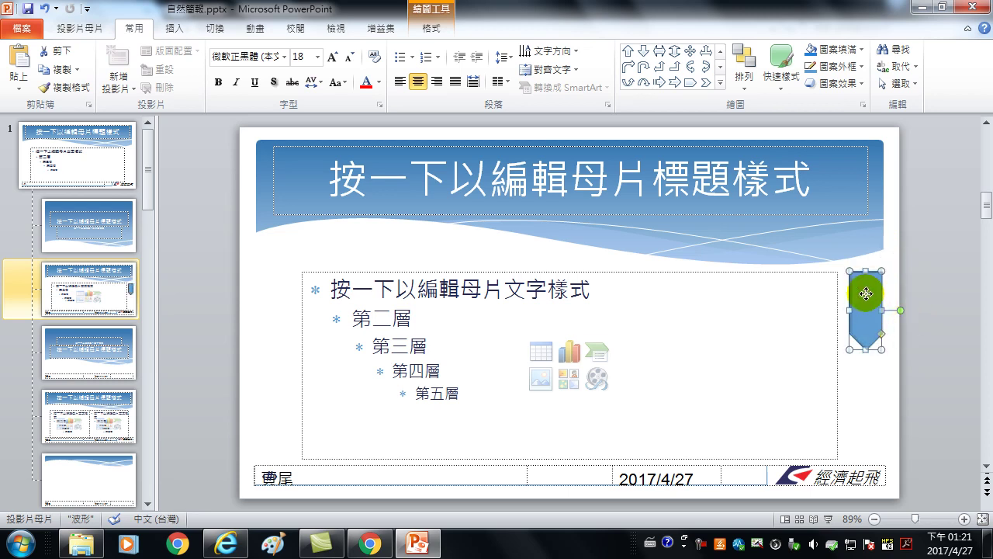
Step: Make the pentagon's point shallower, then draw a downward-pointing Chevron beneath it
{"action": "left_click_drag", "start_coordinate": [866, 294], "coordinate": [867, 294]}
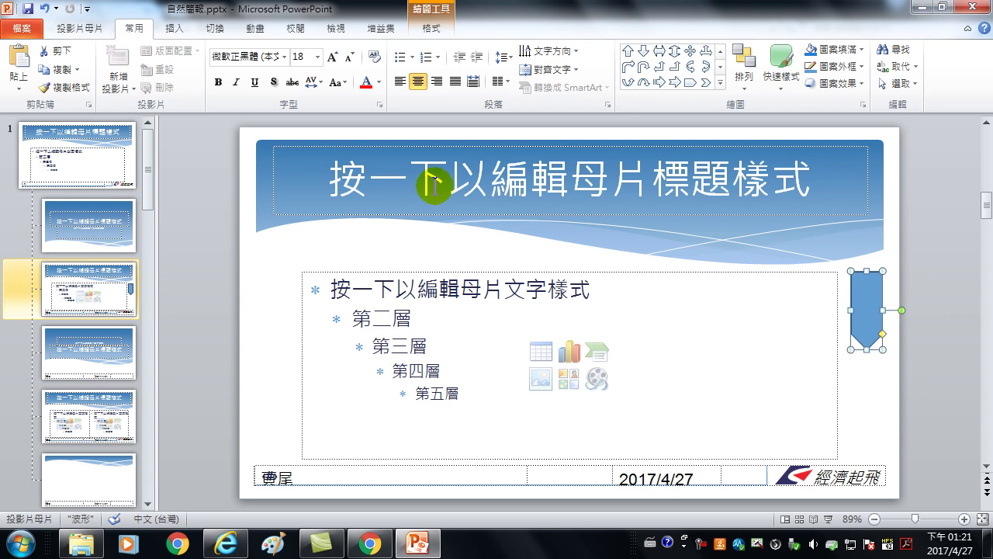
{"action": "mouse_move", "coordinate": [882, 334]}
{"action": "left_mouse_down"}
{"action": "mouse_move", "coordinate": [865, 332]}
{"action": "mouse_move", "coordinate": [882, 327]}
{"action": "left_mouse_up"}
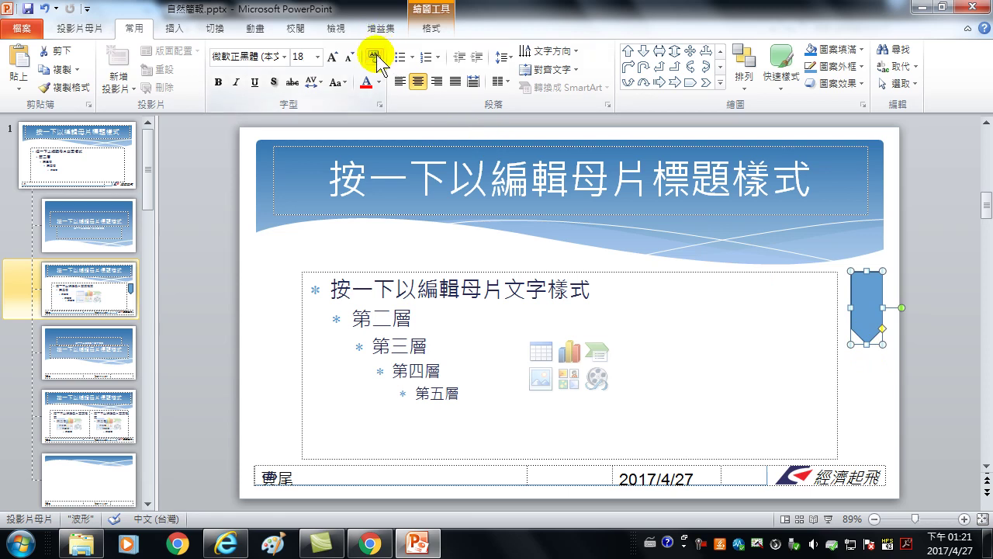
{"action": "left_click", "coordinate": [719, 83]}
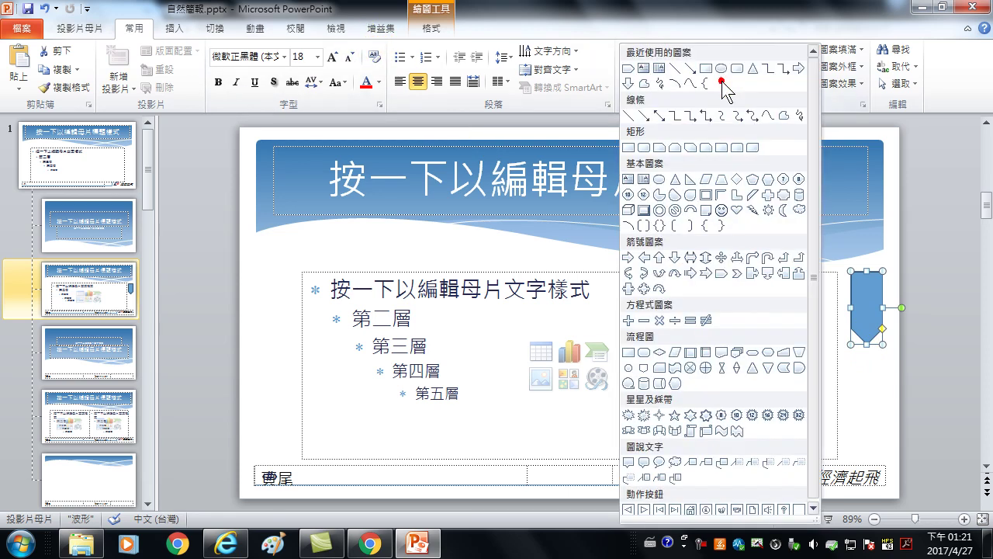
{"action": "left_click", "coordinate": [734, 273]}
{"action": "left_click_drag", "start_coordinate": [852, 357], "coordinate": [922, 386]}
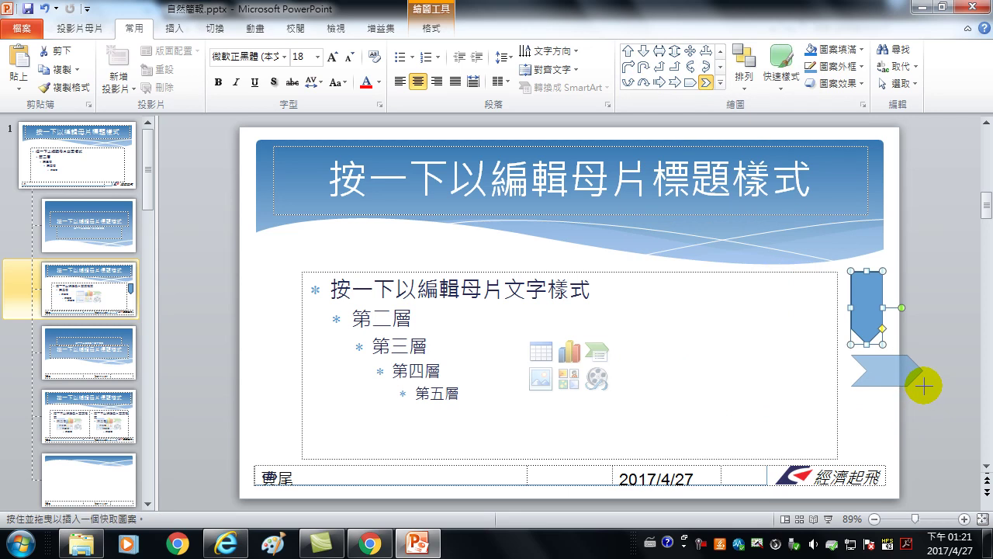
{"action": "left_click_drag", "start_coordinate": [922, 386], "coordinate": [922, 385]}
{"action": "mouse_move", "coordinate": [887, 333]}
{"action": "left_mouse_down"}
{"action": "mouse_move", "coordinate": [916, 370]}
{"action": "mouse_move", "coordinate": [875, 370]}
{"action": "left_mouse_up"}
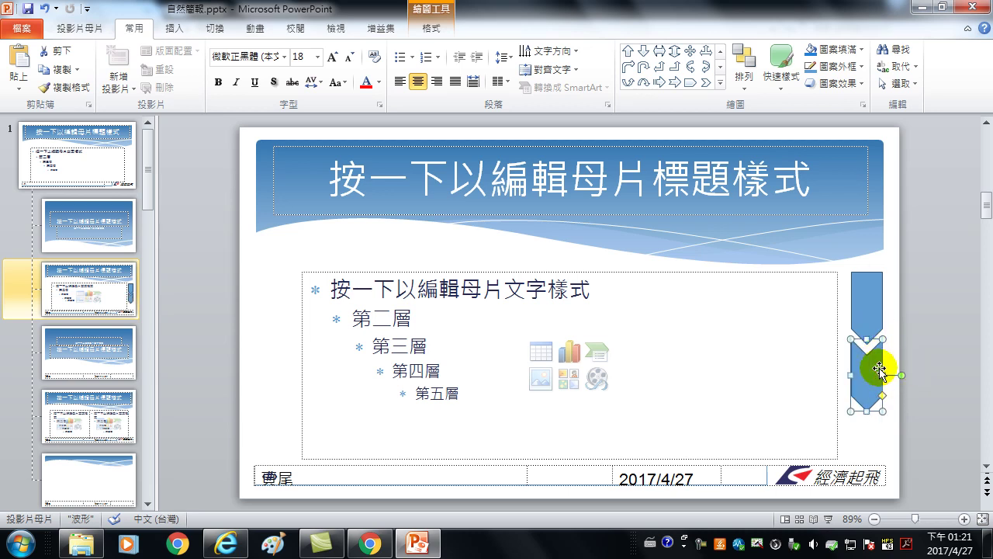
Step: Ctrl-drag a copy of the chevron to the bottom of the column, then select the top tab
{"action": "left_click", "coordinate": [914, 347]}
{"action": "left_click", "coordinate": [872, 365]}
{"action": "mouse_move", "coordinate": [875, 406]}
{"action": "left_mouse_down"}
{"action": "mouse_move", "coordinate": [867, 386]}
{"action": "mouse_move", "coordinate": [863, 420]}
{"action": "left_mouse_up"}
{"action": "left_click", "coordinate": [919, 372]}
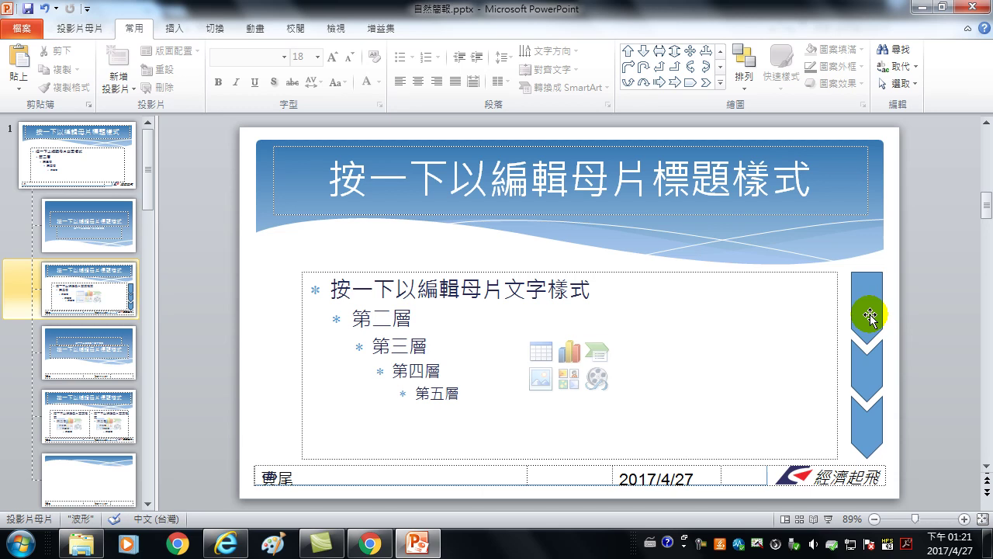
{"action": "left_click", "coordinate": [869, 309]}
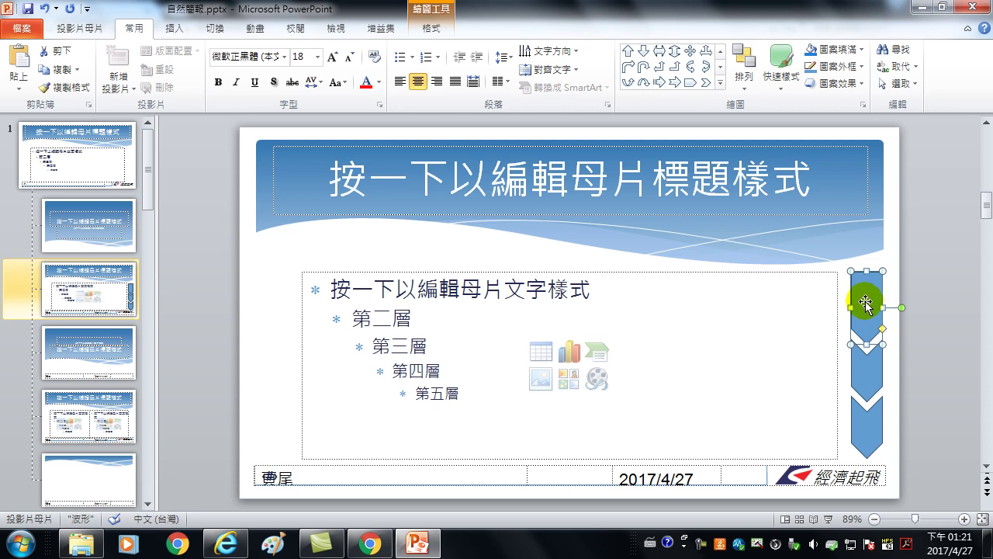
Step: Add the label 'Smart Art' inside the top tab
{"action": "right_click", "coordinate": [867, 302]}
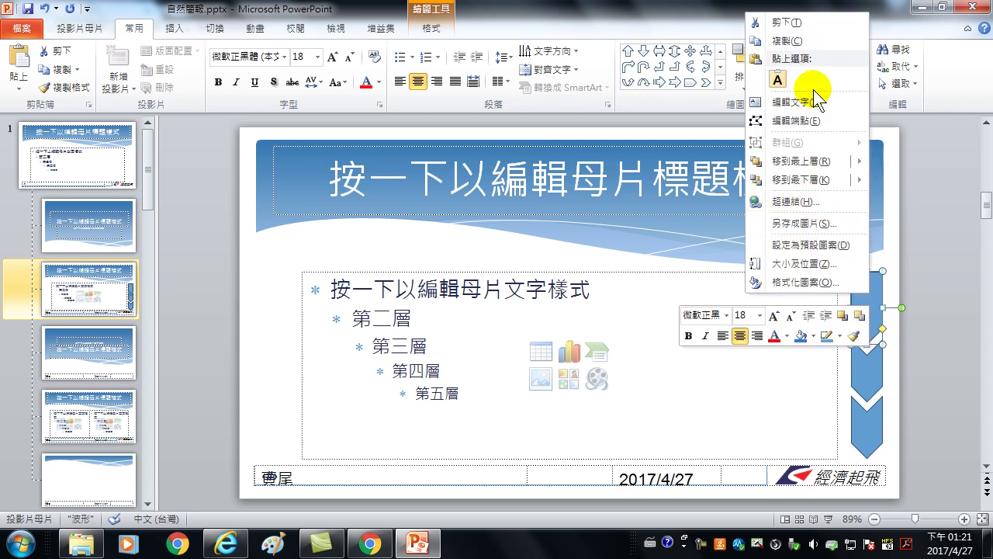
{"action": "left_click", "coordinate": [802, 103]}
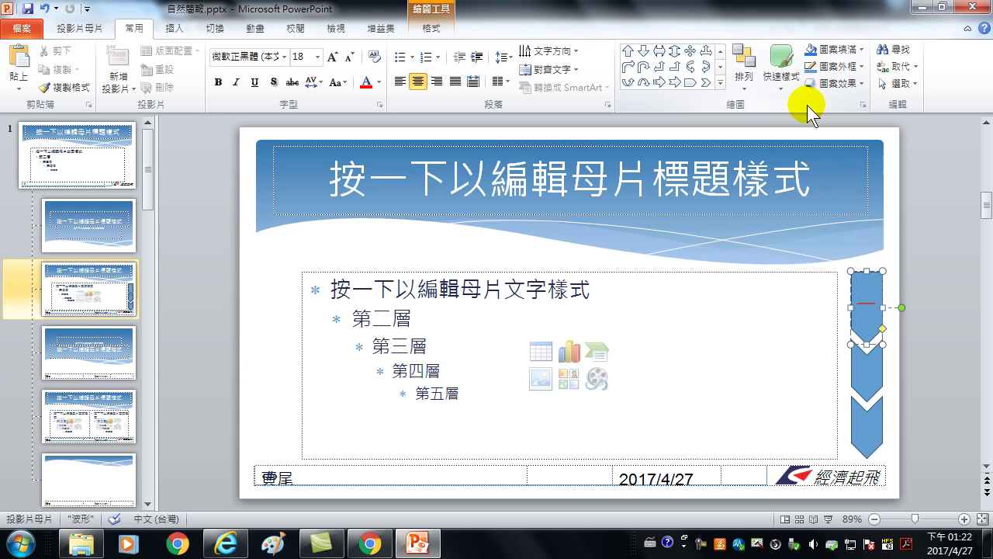
{"action": "key", "text": "ctrl+space"}
{"action": "key", "text": "ctrl+shift"}
{"action": "key", "text": "ctrl+space"}
{"action": "type", "text": "Smart"}
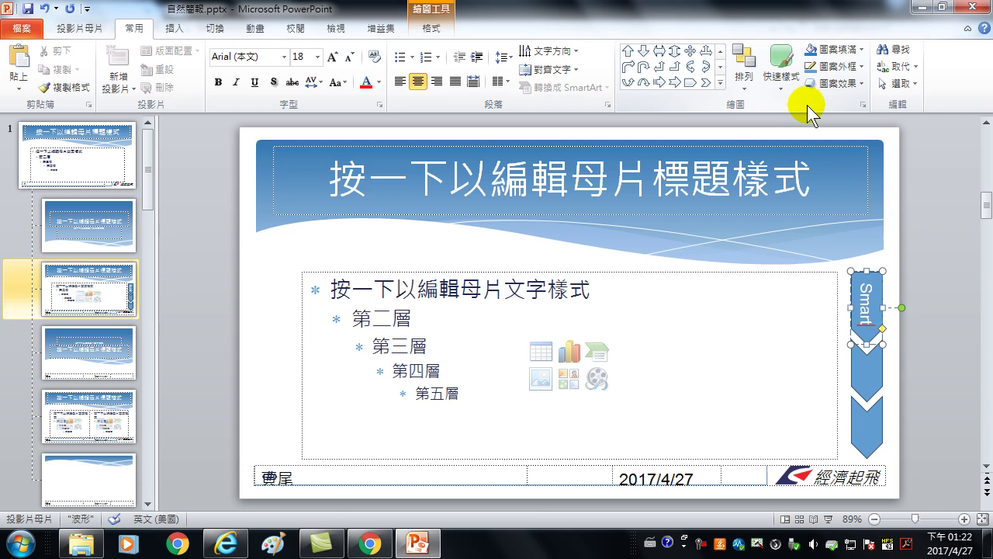
{"action": "type", "text": " Art"}
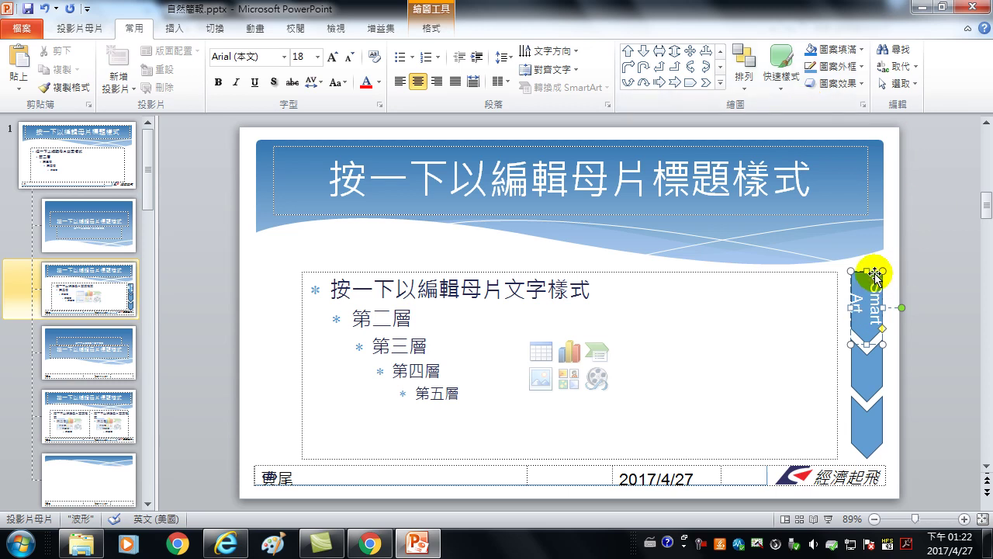
Step: Reduce the SmartArt label from 18 to 14 pt so it fits on one line
{"action": "left_click", "coordinate": [875, 277]}
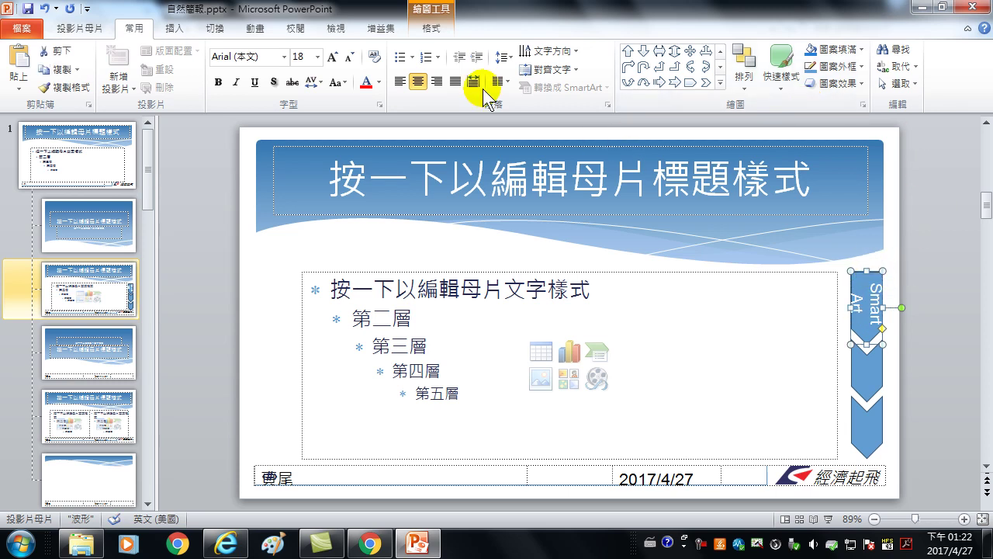
{"action": "left_click", "coordinate": [350, 57]}
{"action": "left_click", "coordinate": [351, 57]}
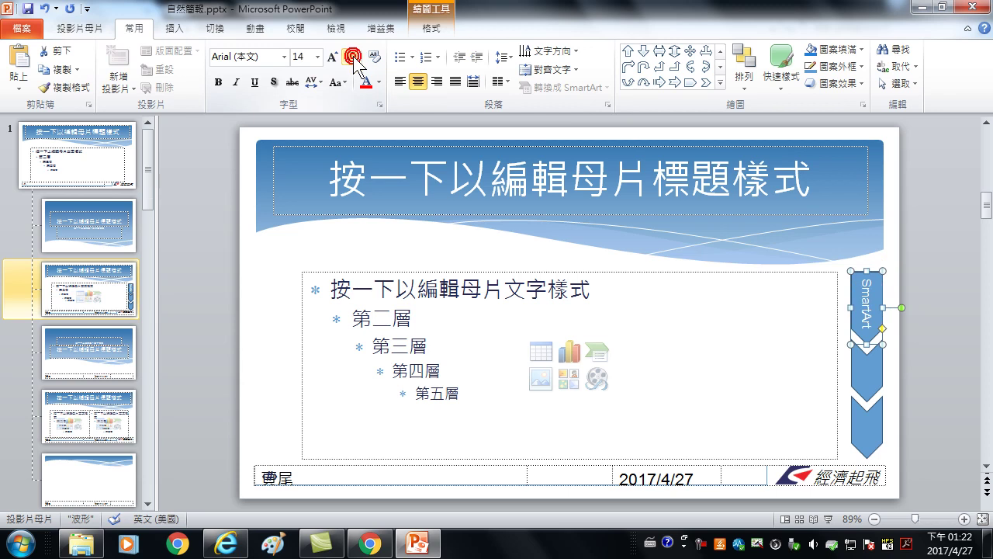
{"action": "left_click", "coordinate": [869, 368]}
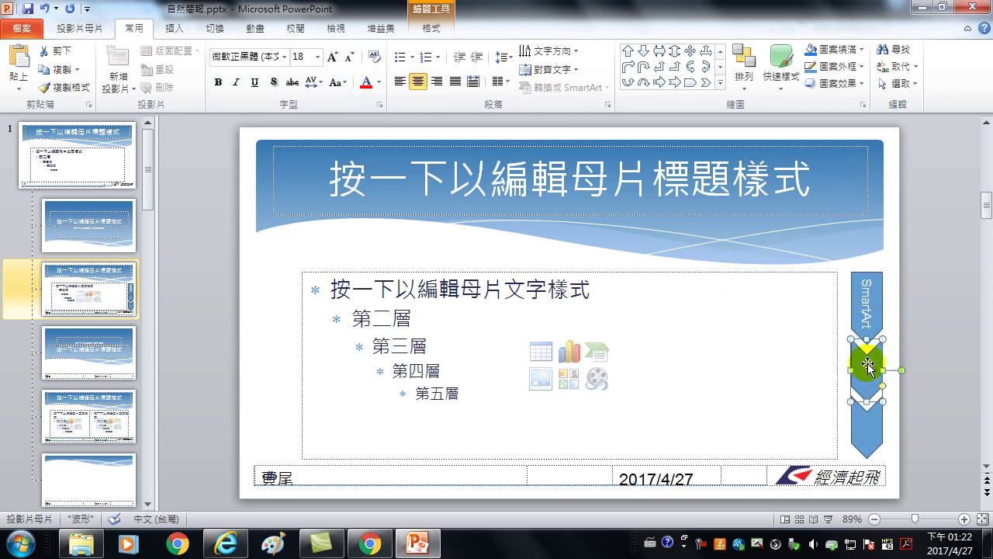
Step: Enter the label 圖解式 in the second chevron tab
{"action": "right_click", "coordinate": [868, 363]}
{"action": "left_click", "coordinate": [789, 172]}
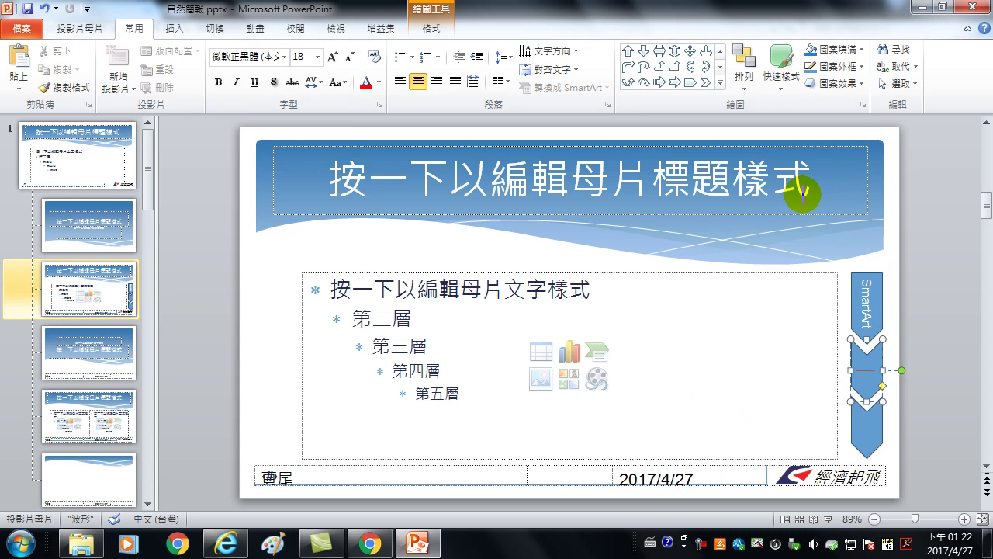
{"action": "key", "text": "ctrl+space"}
{"action": "type", "text": "黑匯解"}
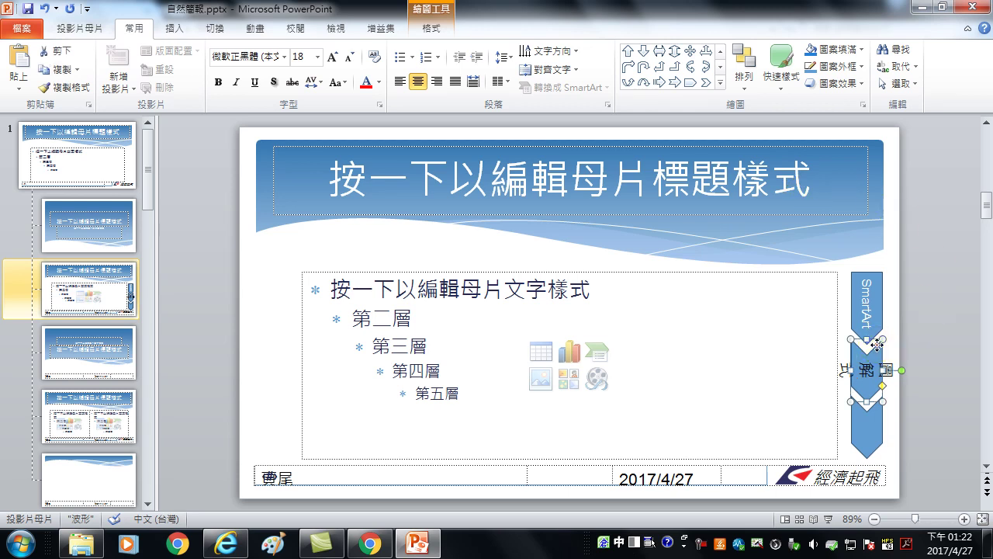
Step: Stack the 圖解式 text vertically and set it to 14 pt
{"action": "left_click", "coordinate": [558, 50]}
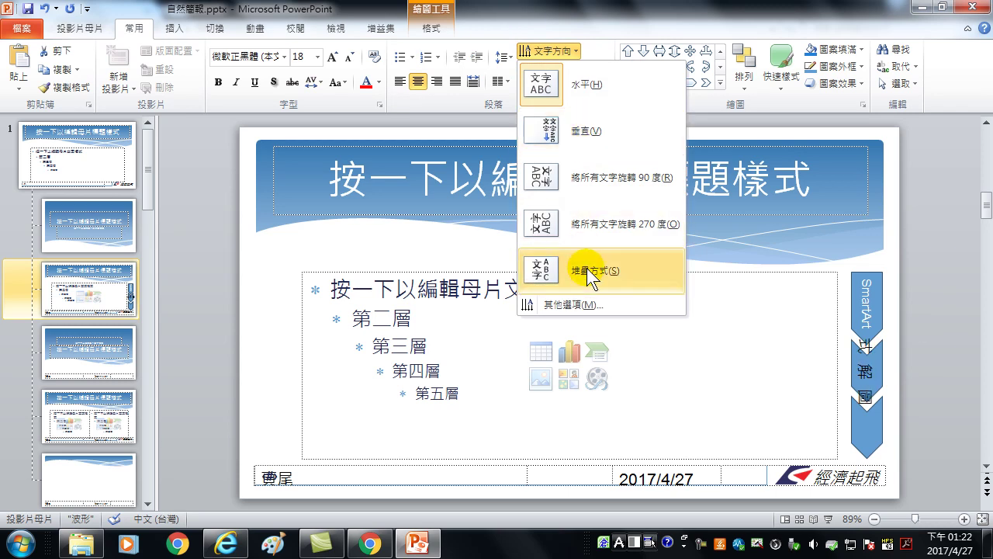
{"action": "left_click", "coordinate": [584, 227]}
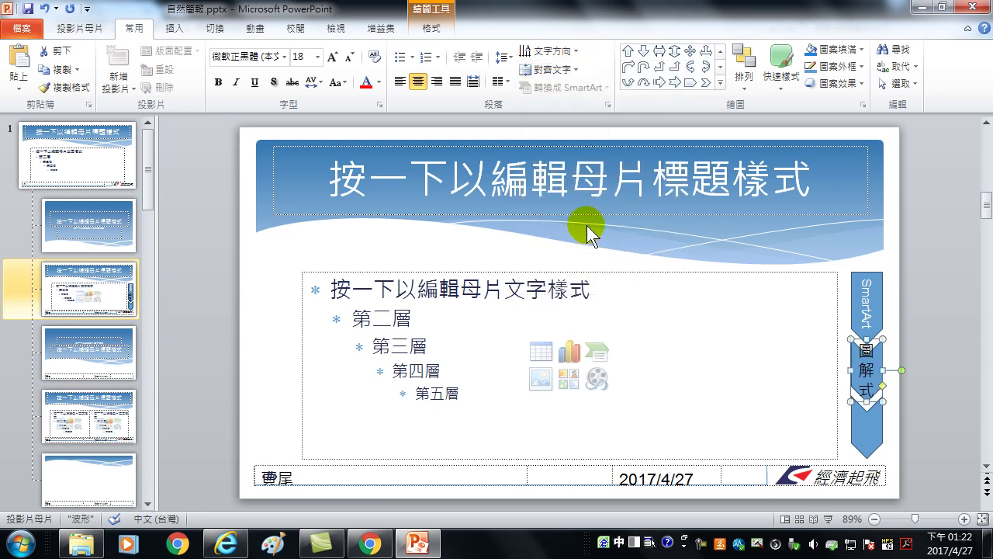
{"action": "left_click", "coordinate": [348, 58]}
{"action": "left_click", "coordinate": [349, 58]}
{"action": "left_click", "coordinate": [349, 58]}
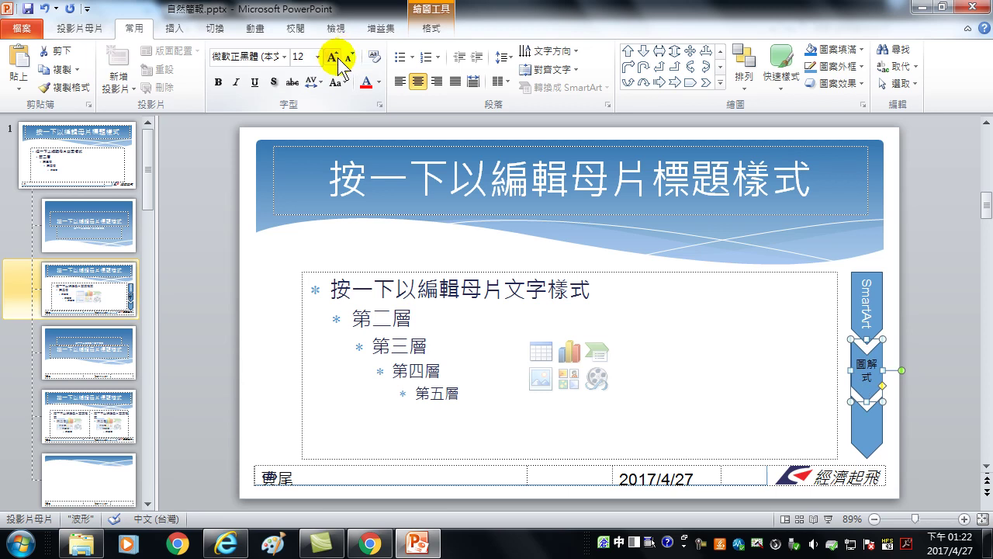
{"action": "left_click", "coordinate": [333, 57]}
Step: Select the third chevron tab and begin editing its text
{"action": "left_click", "coordinate": [931, 392]}
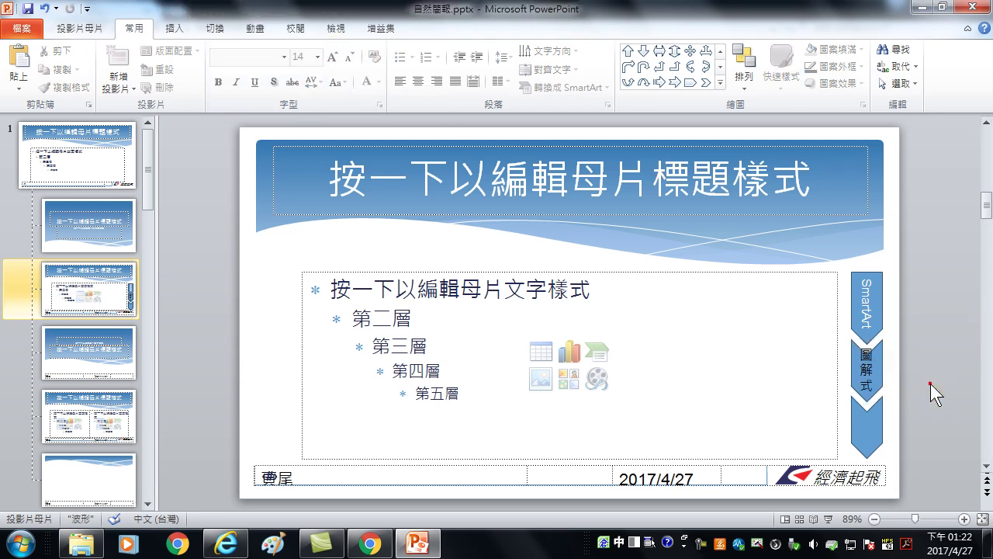
{"action": "left_click", "coordinate": [867, 430]}
{"action": "left_click", "coordinate": [870, 427]}
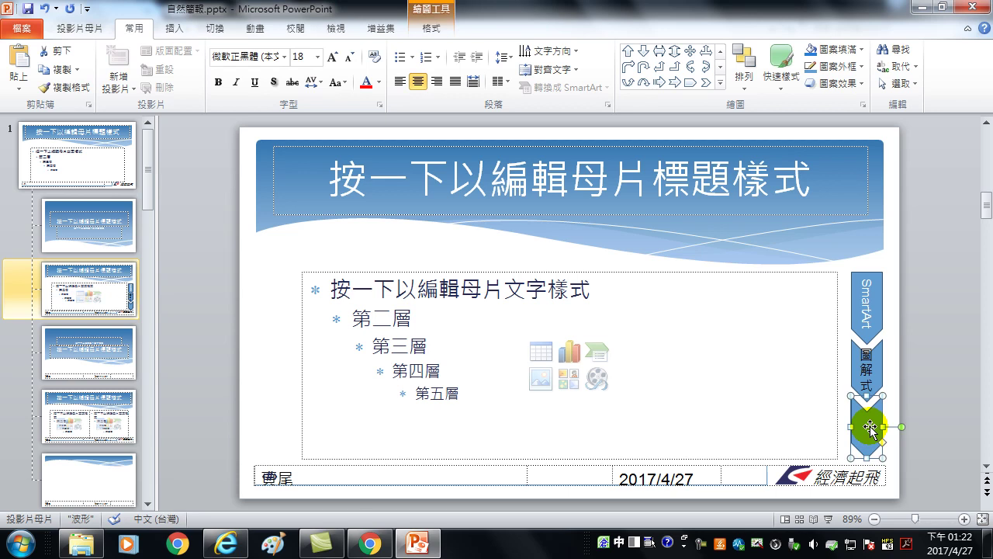
{"action": "right_click", "coordinate": [870, 427]}
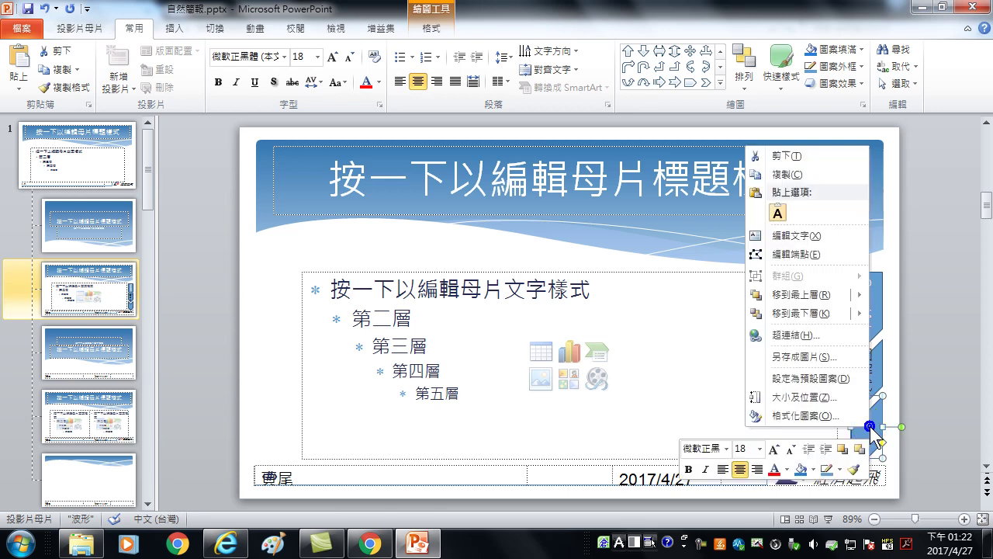
{"action": "left_click", "coordinate": [795, 236]}
Step: Type the label 多媒體 into the third chevron tab
{"action": "type", "text": "nini"}
{"action": "key", "text": "space"}
{"action": "type", "text": "t"}
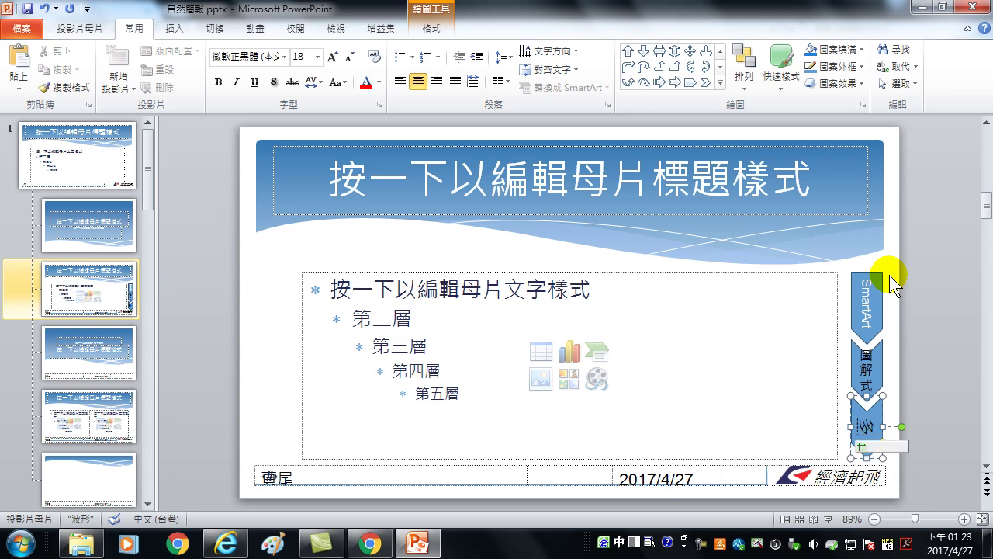
{"action": "type", "text": "md"}
{"action": "key", "text": "space"}
{"action": "type", "text": "bb"}
{"action": "key", "text": "space"}
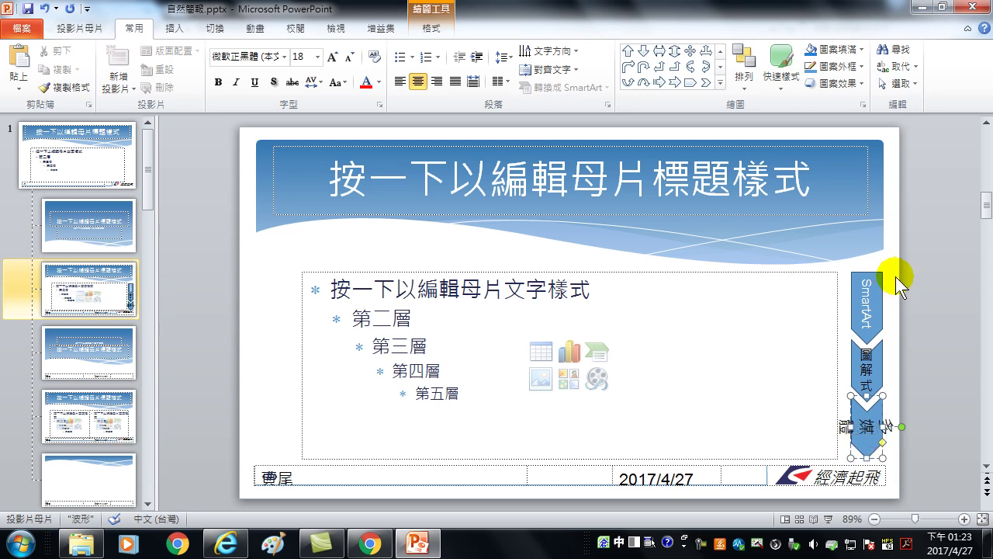
Step: Run the 多媒體 text vertically and set it to 14 pt
{"action": "left_click", "coordinate": [882, 405]}
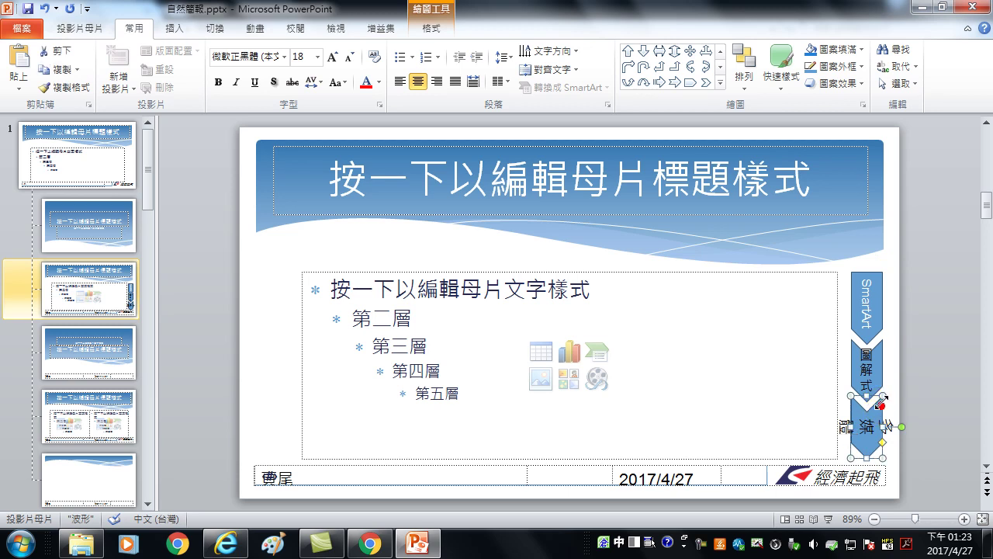
{"action": "left_click", "coordinate": [543, 51]}
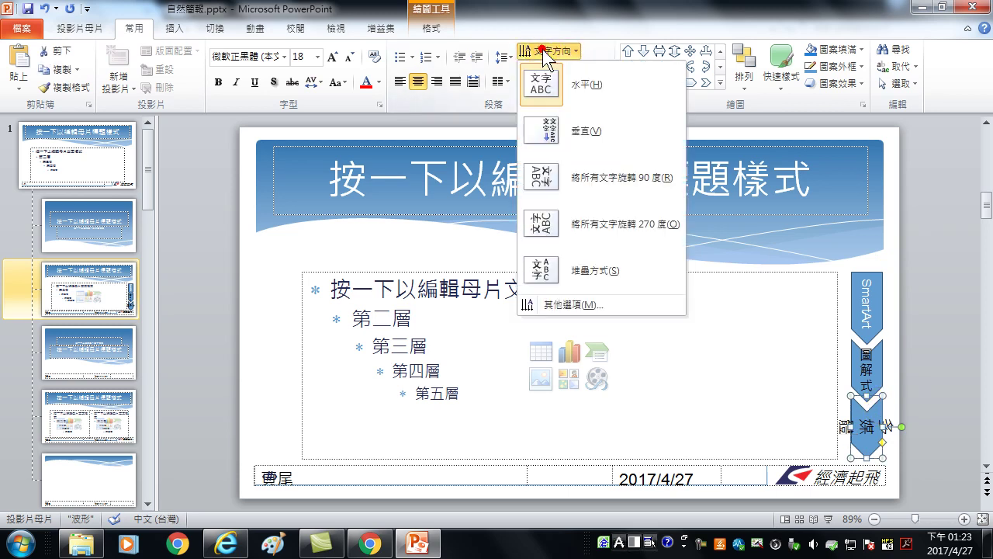
{"action": "left_click", "coordinate": [585, 224]}
{"action": "left_click", "coordinate": [351, 58]}
{"action": "left_click", "coordinate": [350, 58]}
{"action": "left_click", "coordinate": [351, 58]}
{"action": "left_click", "coordinate": [334, 58]}
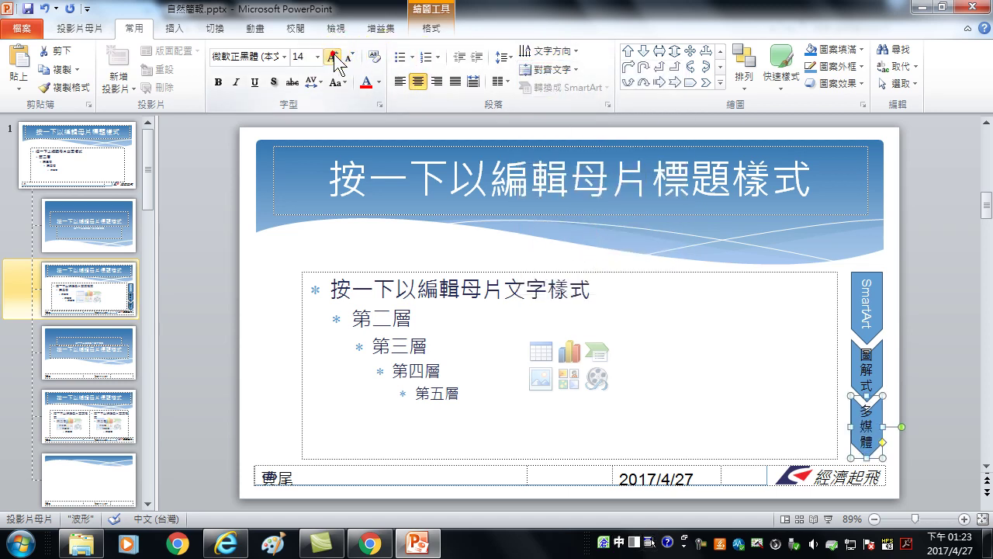
{"action": "left_click", "coordinate": [943, 341]}
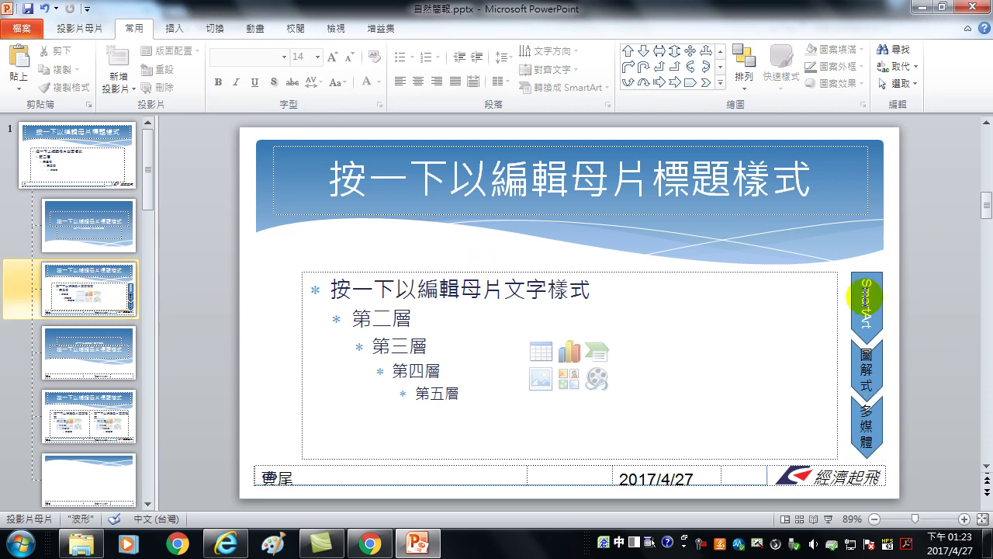
Step: Fill the top SmartArt chevron tab with the teal theme colour via Shape Fill
{"action": "right_click", "coordinate": [877, 276]}
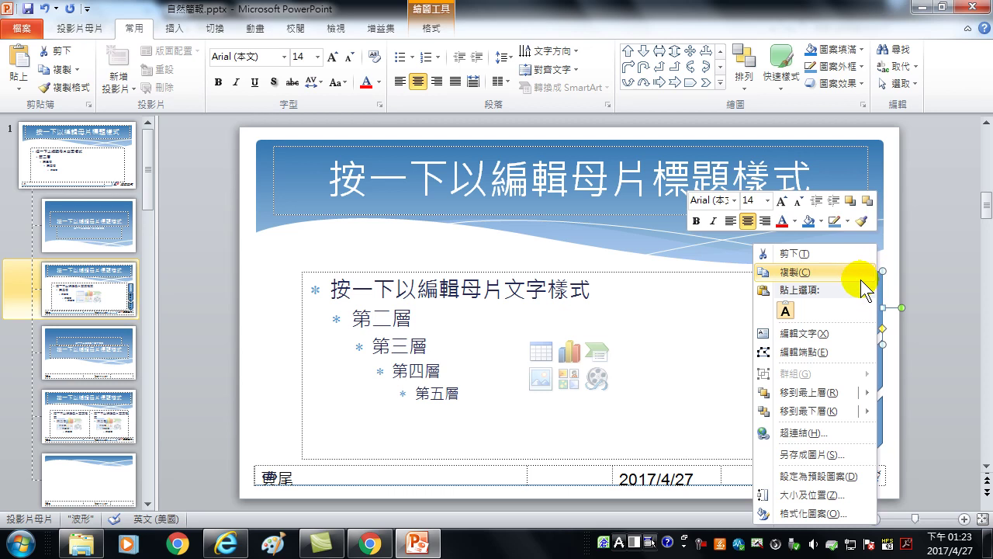
{"action": "left_click", "coordinate": [439, 30]}
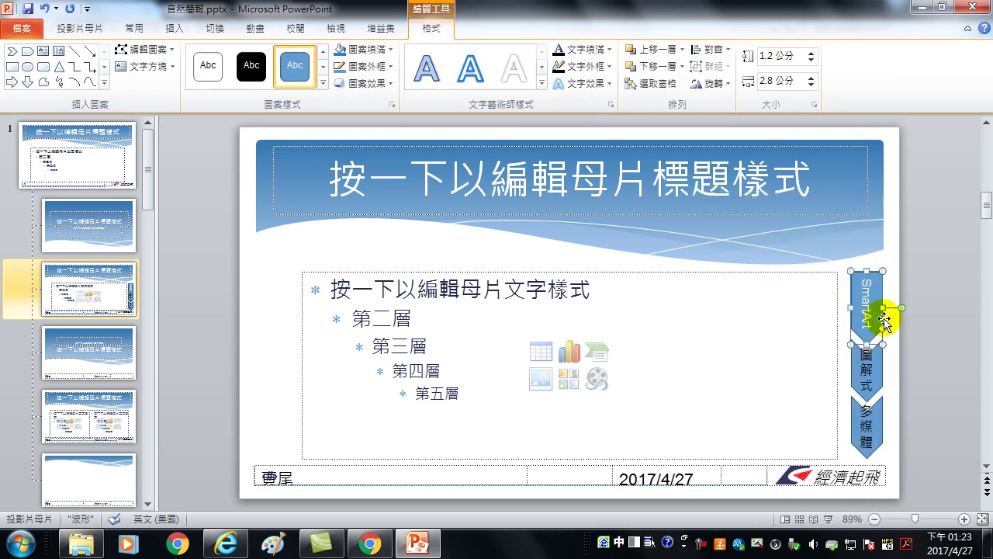
{"action": "left_click", "coordinate": [390, 48]}
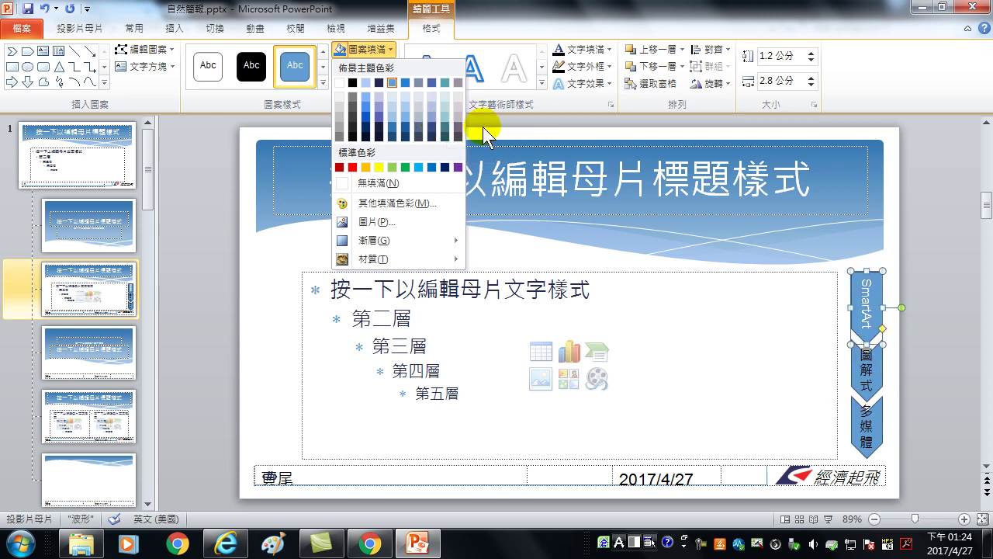
{"action": "left_click", "coordinate": [444, 80]}
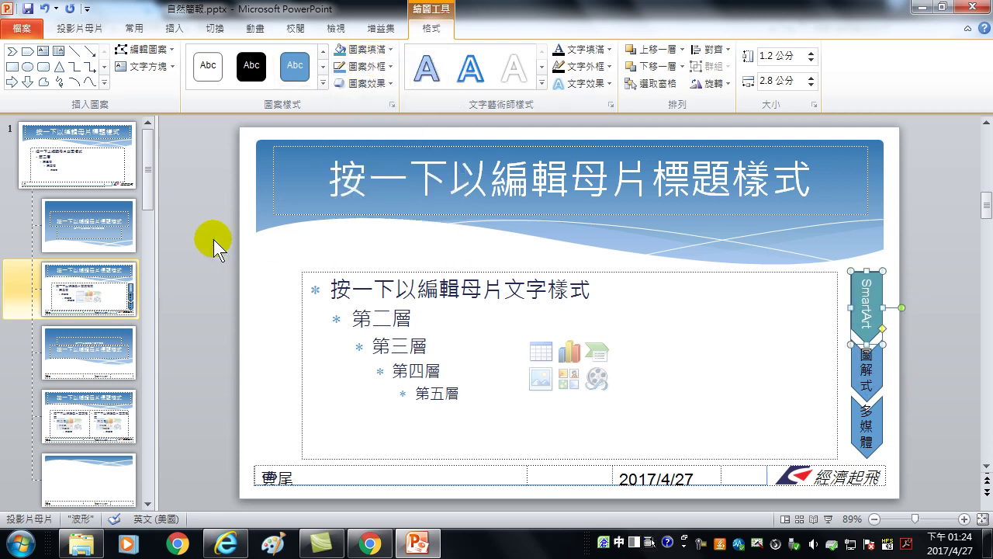
{"action": "left_click", "coordinate": [113, 275]}
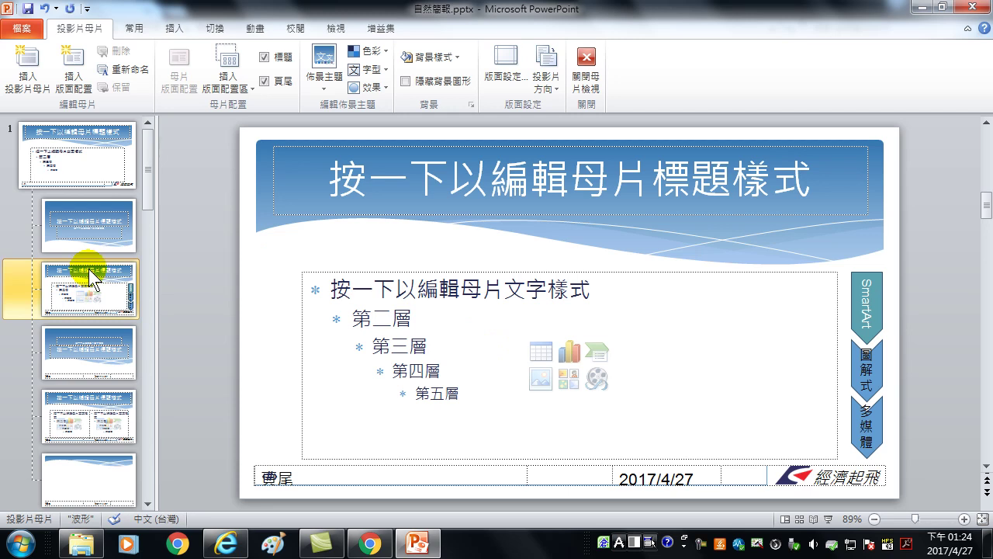
Step: Duplicate the third, chevron-tab layout with Duplicate Layout, creating a fourth layout
{"action": "key", "text": "ctrl+d"}
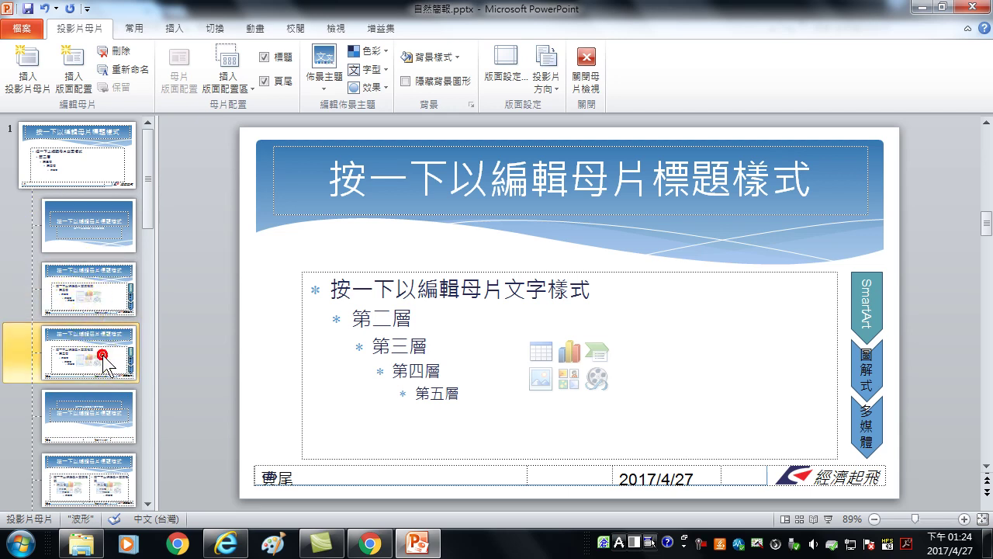
{"action": "key", "text": "Delete"}
{"action": "left_click", "coordinate": [66, 279]}
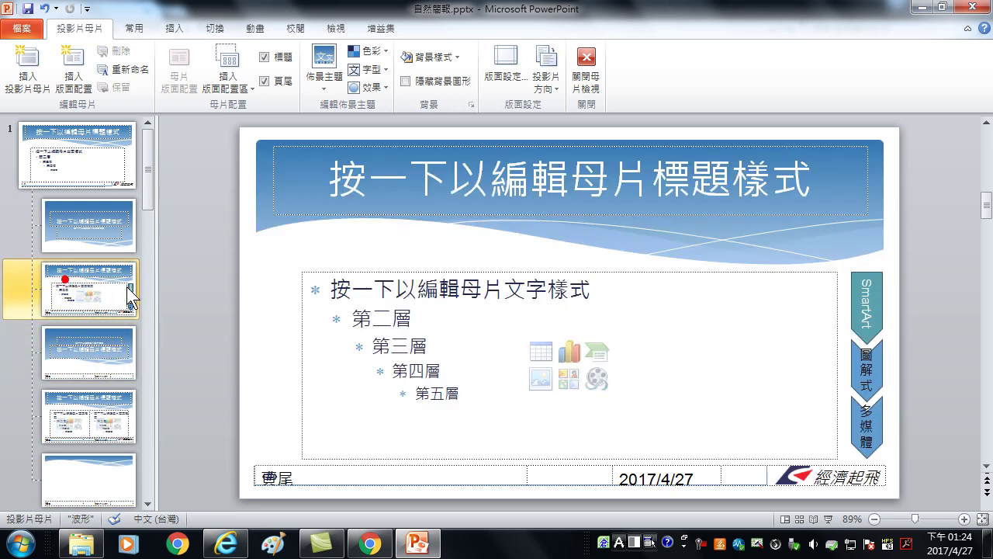
{"action": "right_click", "coordinate": [90, 273]}
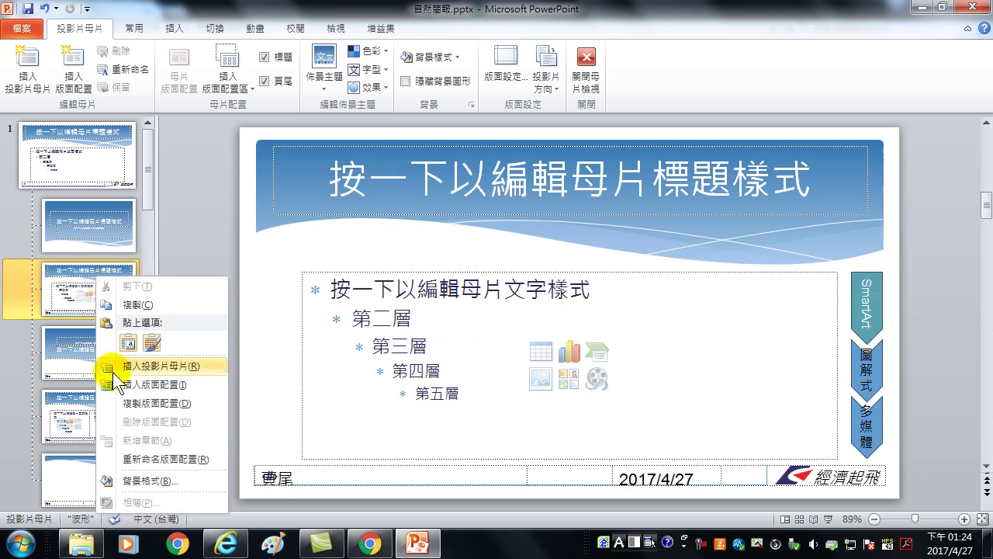
{"action": "left_click", "coordinate": [145, 403]}
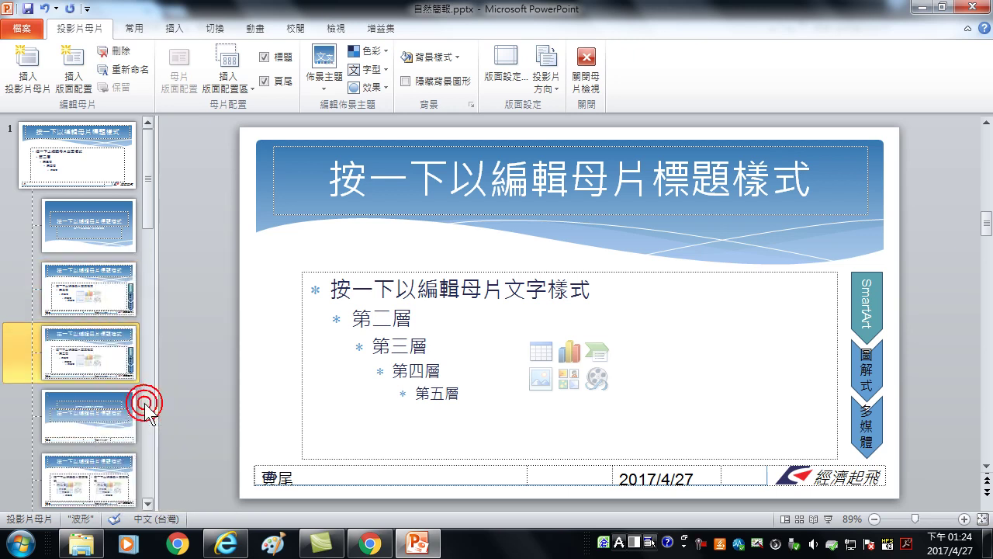
Step: Select the new fourth layout and its SmartArt chevron tab
{"action": "left_click", "coordinate": [95, 283]}
{"action": "left_click", "coordinate": [99, 346]}
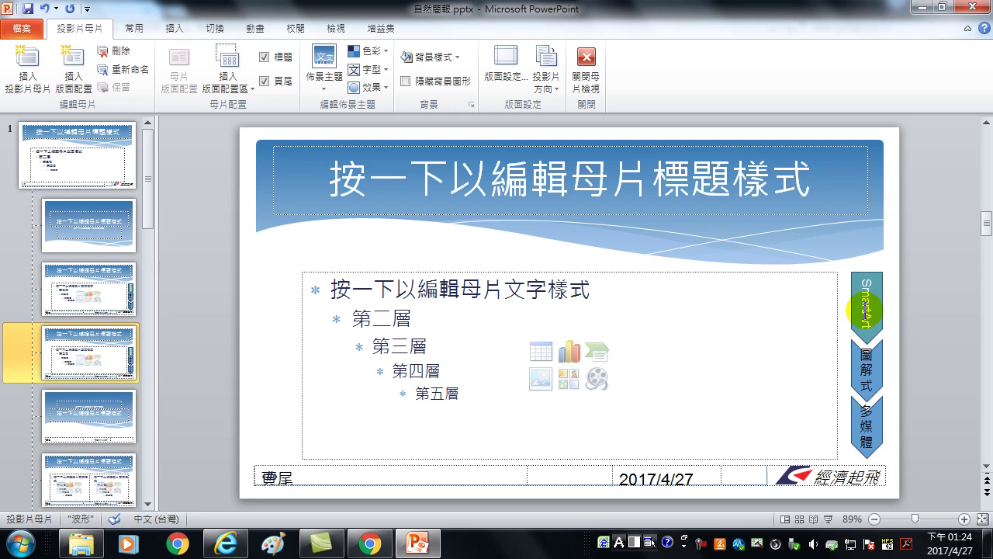
{"action": "left_click", "coordinate": [874, 274]}
{"action": "left_click_drag", "start_coordinate": [874, 274], "coordinate": [876, 287]}
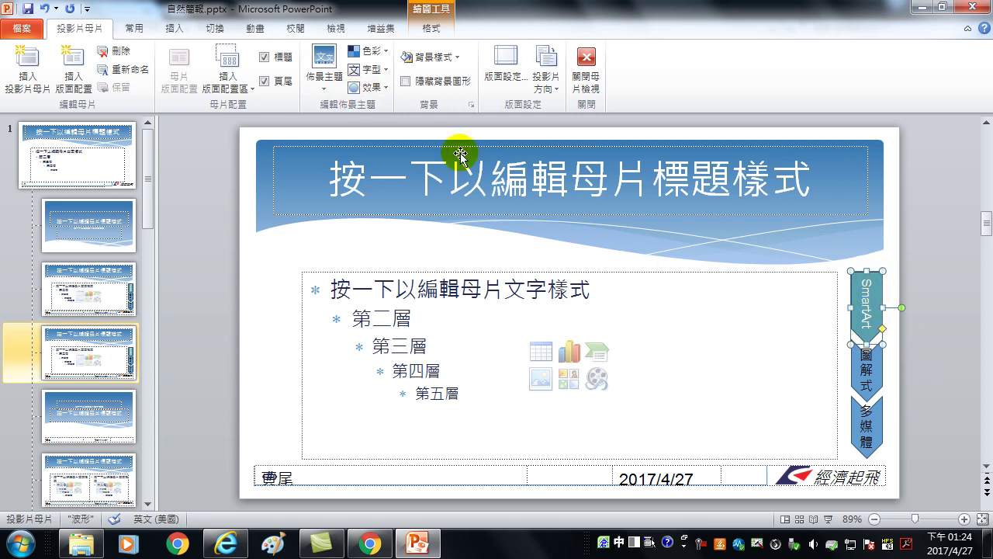
Step: Set the SmartArt chevron's shape fill back to blue
{"action": "left_click", "coordinate": [432, 28]}
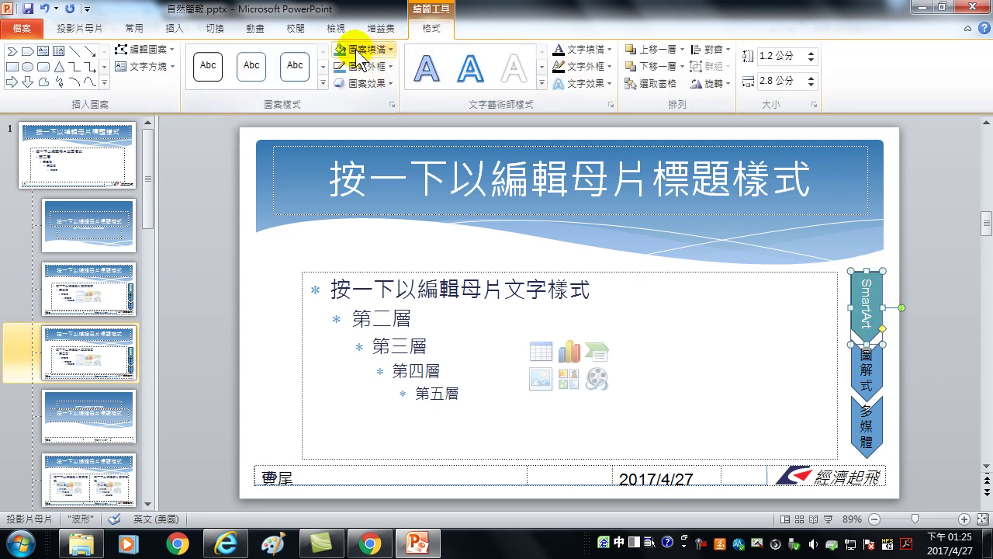
{"action": "left_click", "coordinate": [391, 49]}
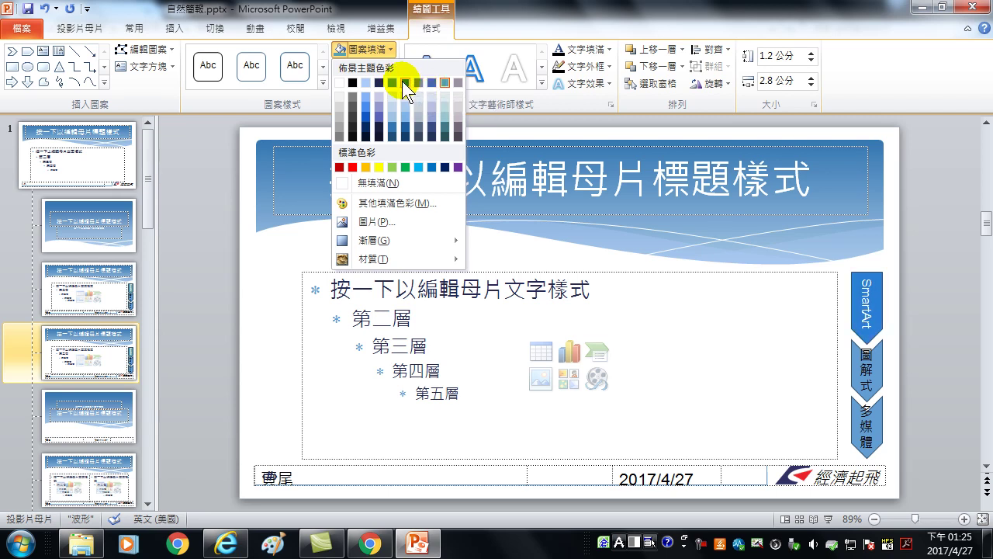
{"action": "left_click", "coordinate": [396, 84]}
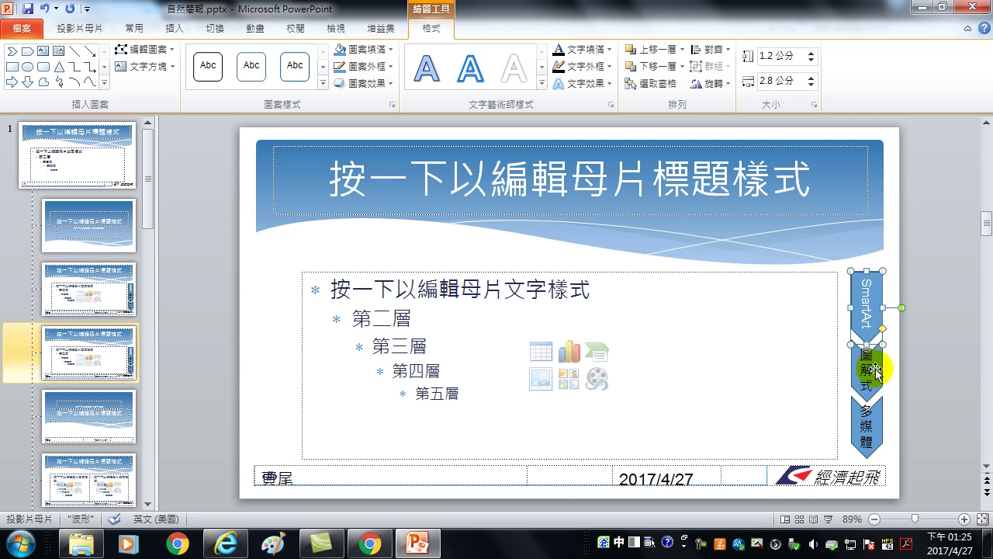
Step: Fill the 圖解式 chevron tab on the fourth layout with green
{"action": "left_click", "coordinate": [881, 369]}
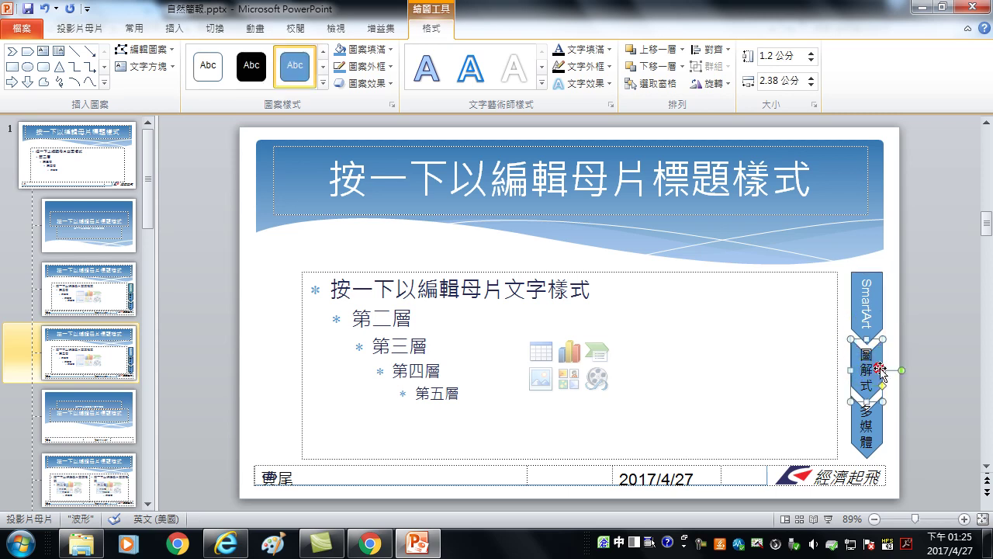
{"action": "left_click", "coordinate": [387, 50]}
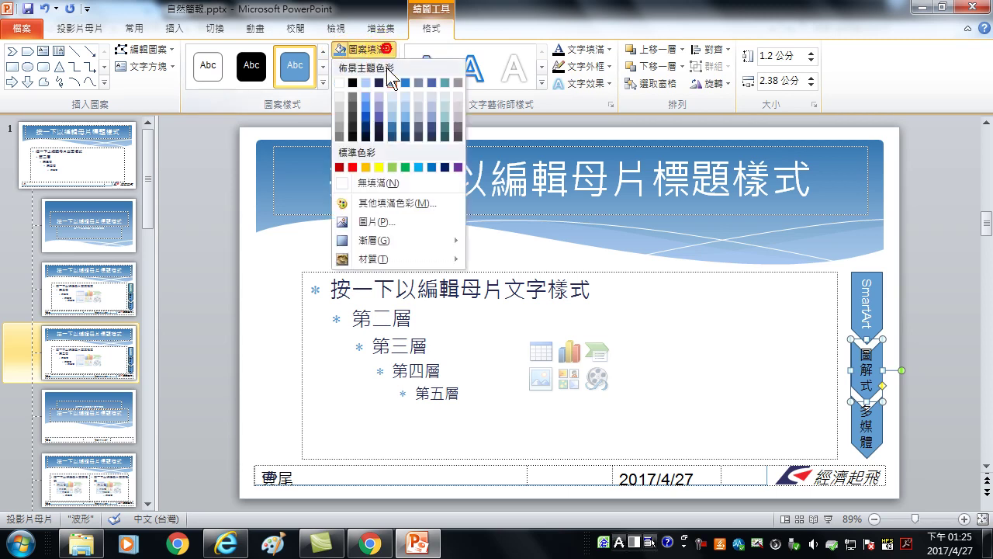
{"action": "left_click", "coordinate": [447, 82]}
{"action": "left_click", "coordinate": [930, 312]}
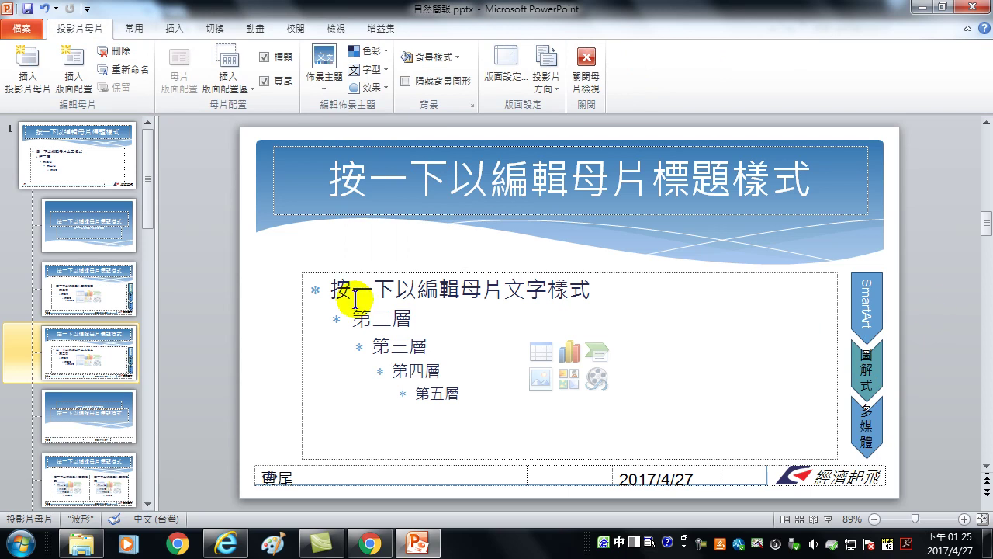
Step: Duplicate the current master layout and select the copy
{"action": "right_click", "coordinate": [85, 345]}
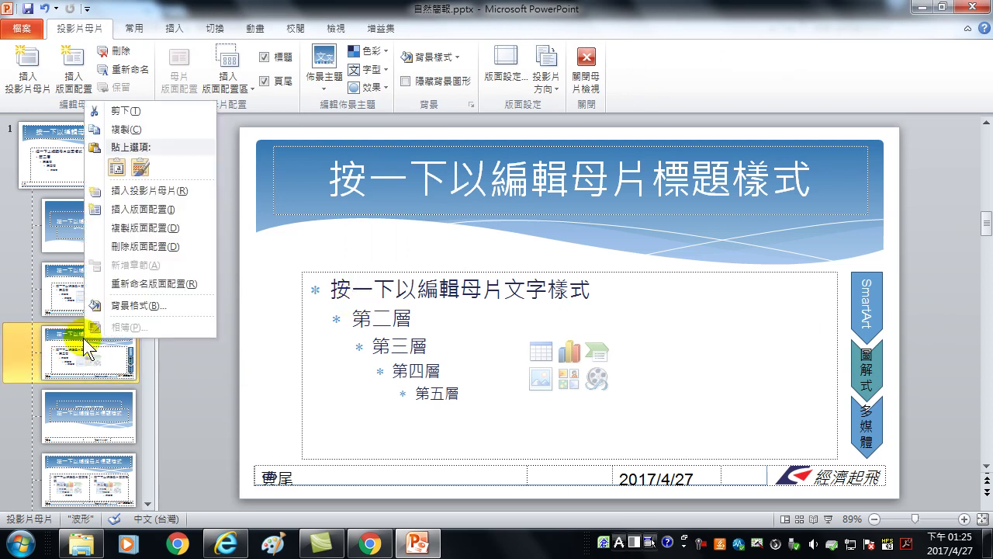
{"action": "left_click", "coordinate": [138, 228]}
{"action": "left_click", "coordinate": [94, 410]}
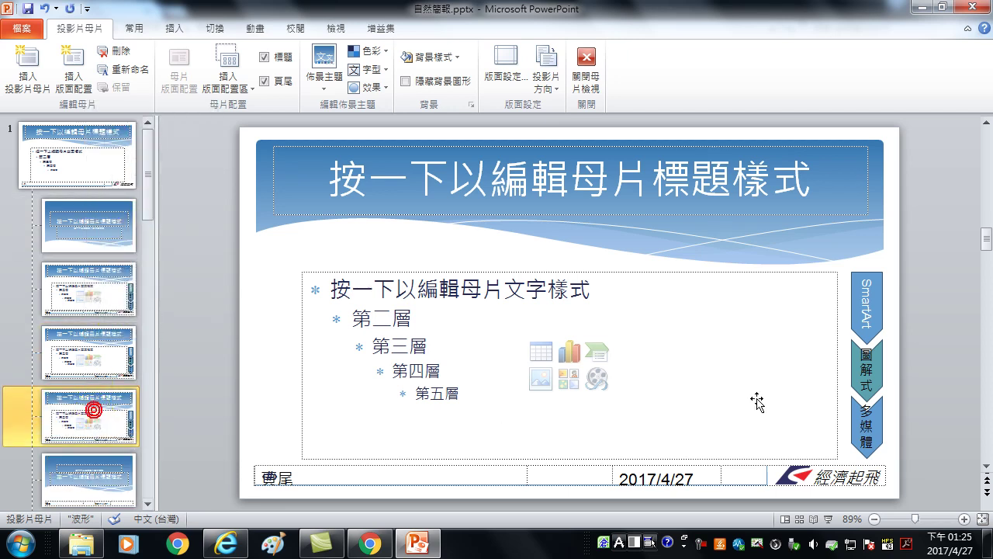
Step: On the copy, set the 圖解式 chevron's fill back to blue
{"action": "left_click", "coordinate": [879, 373]}
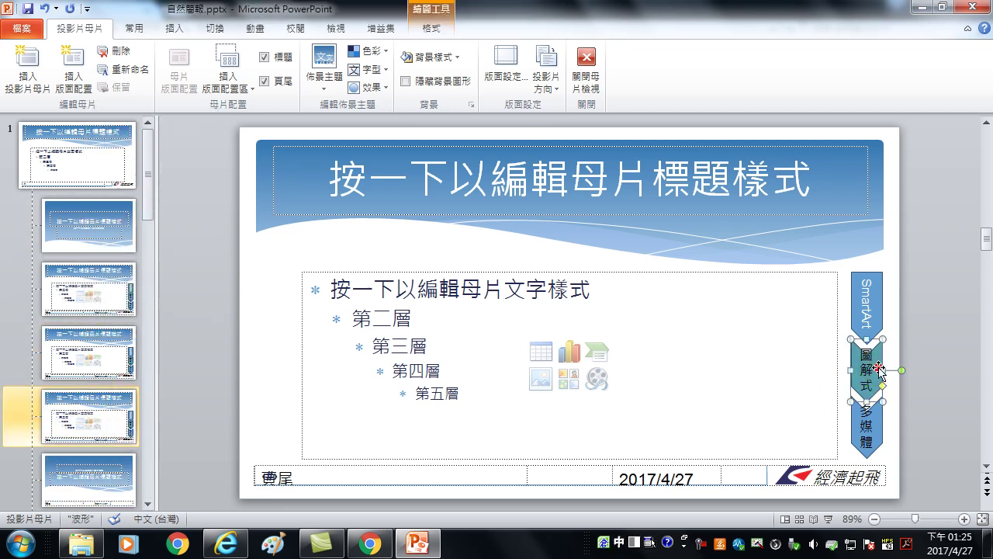
{"action": "left_click", "coordinate": [438, 30]}
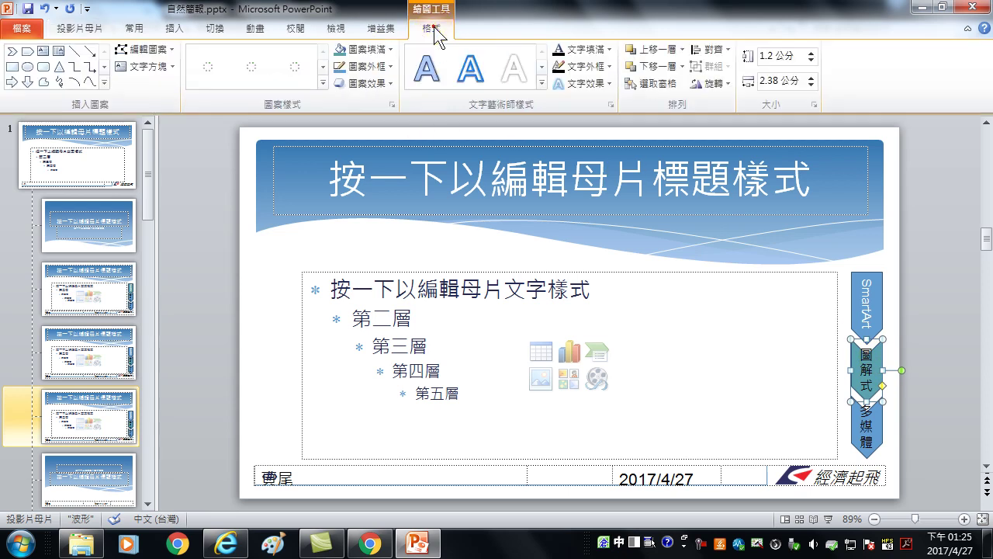
{"action": "left_click", "coordinate": [364, 48]}
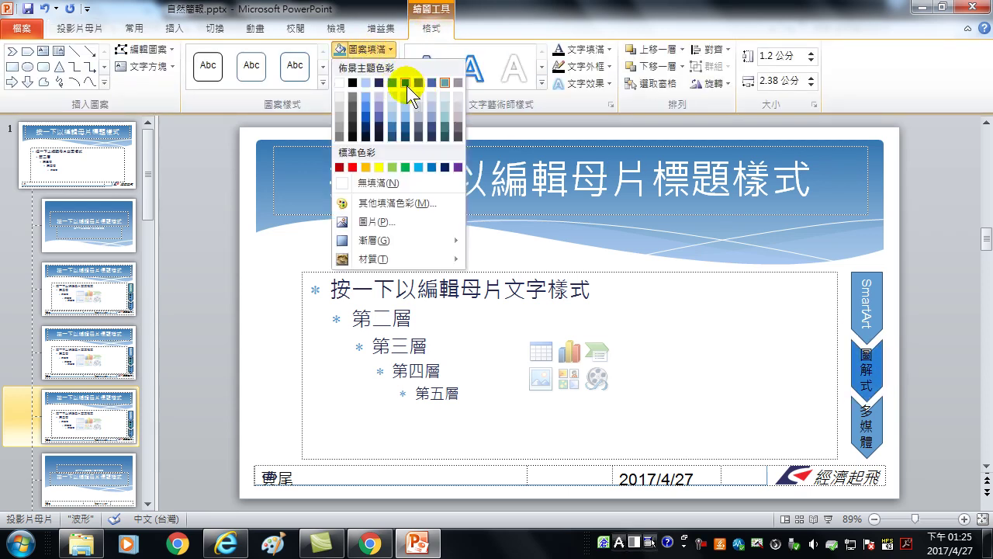
{"action": "left_click", "coordinate": [394, 80]}
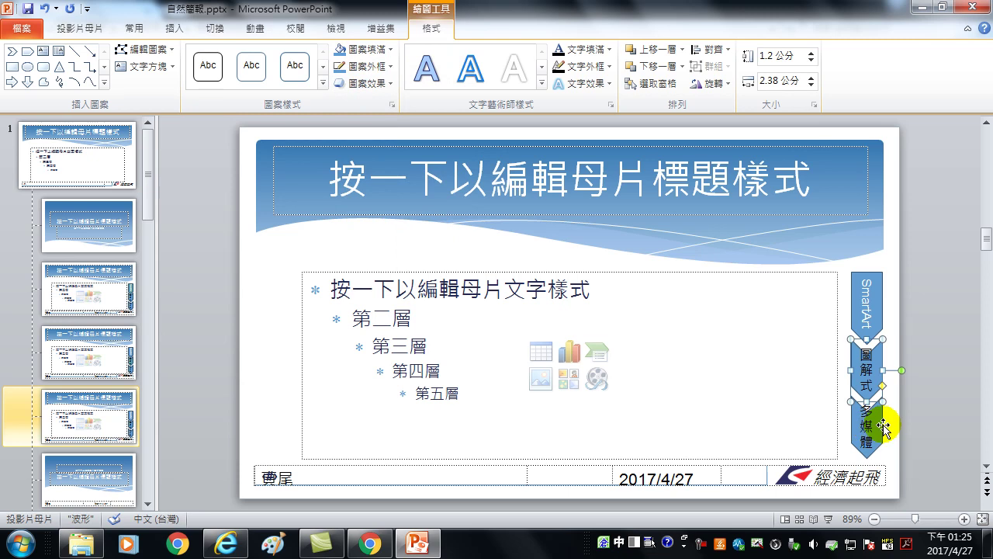
Step: Recolour the 多媒體 chevron's outline and fill it teal-green
{"action": "left_click", "coordinate": [883, 425]}
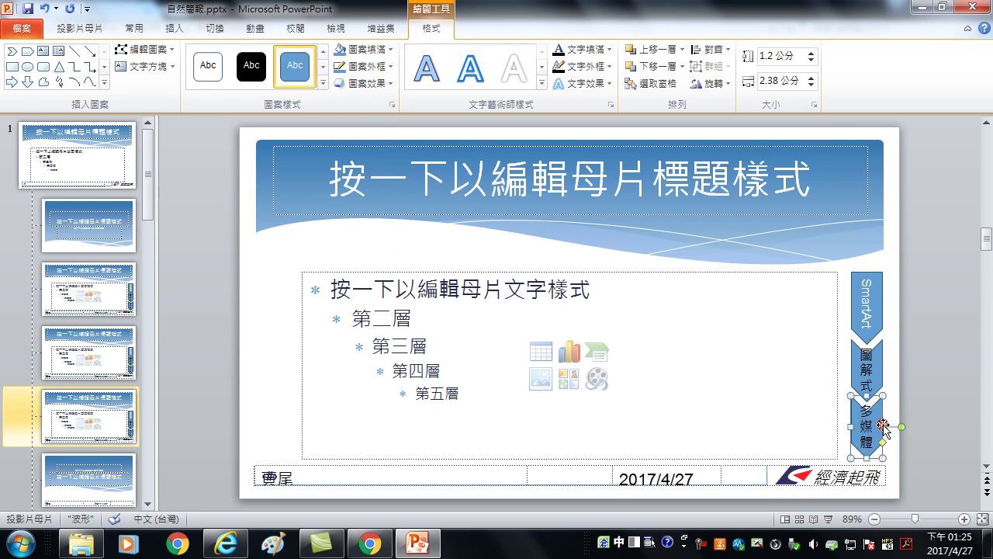
{"action": "left_click", "coordinate": [366, 64]}
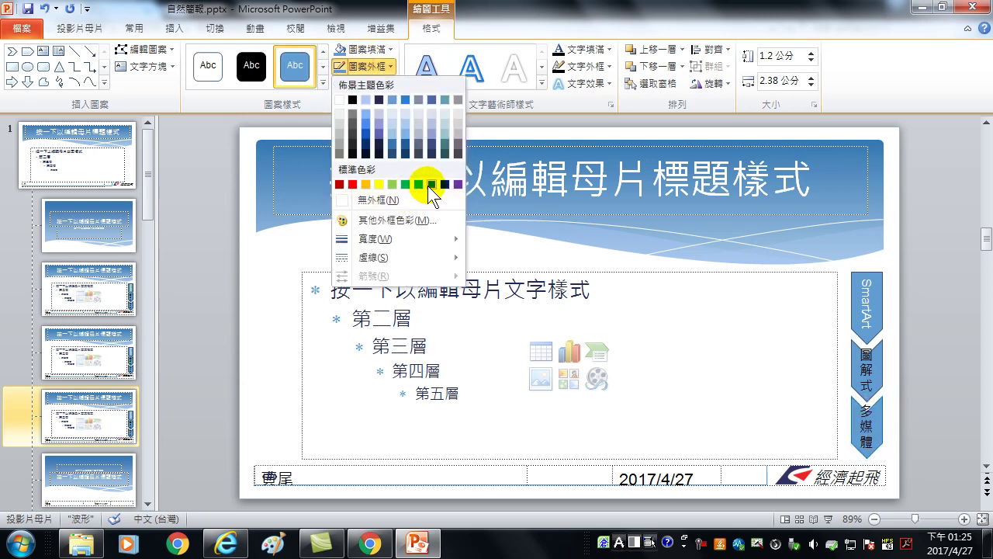
{"action": "left_click", "coordinate": [442, 99]}
{"action": "left_click", "coordinate": [920, 374]}
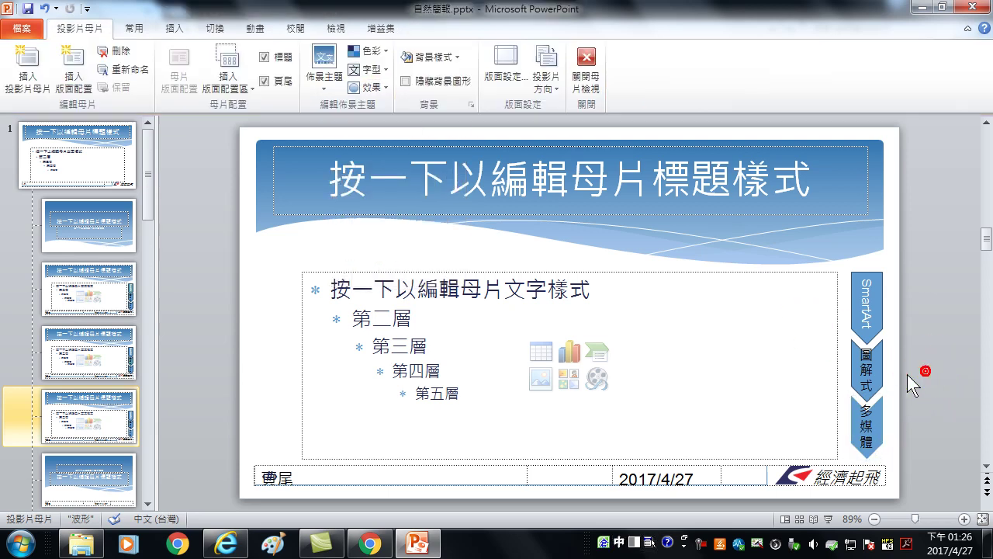
{"action": "left_click", "coordinate": [874, 411]}
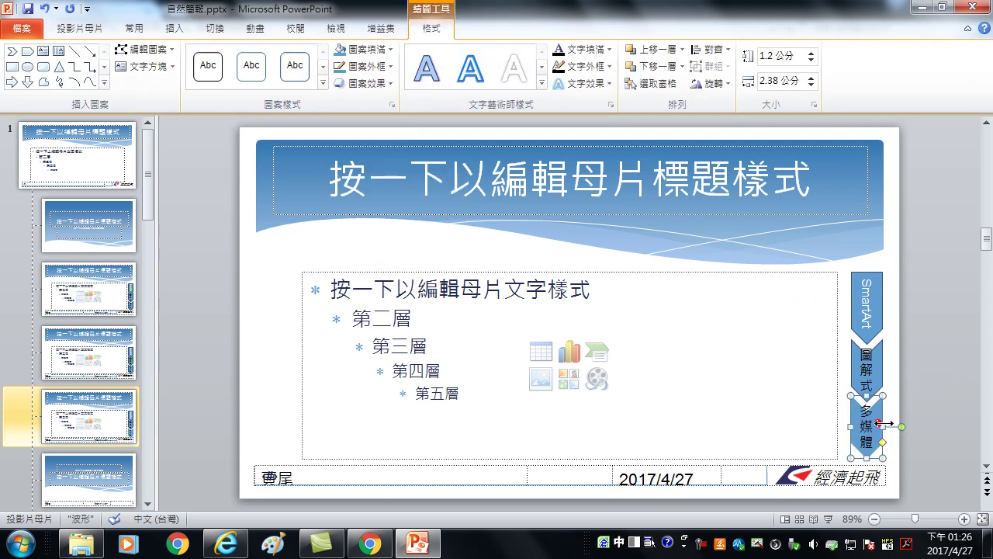
{"action": "left_click", "coordinate": [368, 48]}
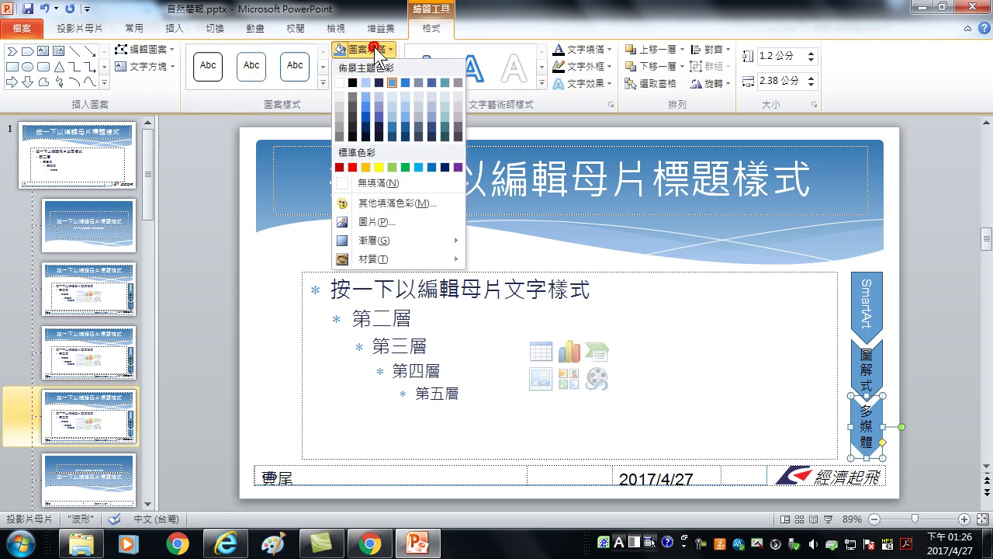
{"action": "left_click", "coordinate": [443, 81]}
{"action": "left_click", "coordinate": [921, 334]}
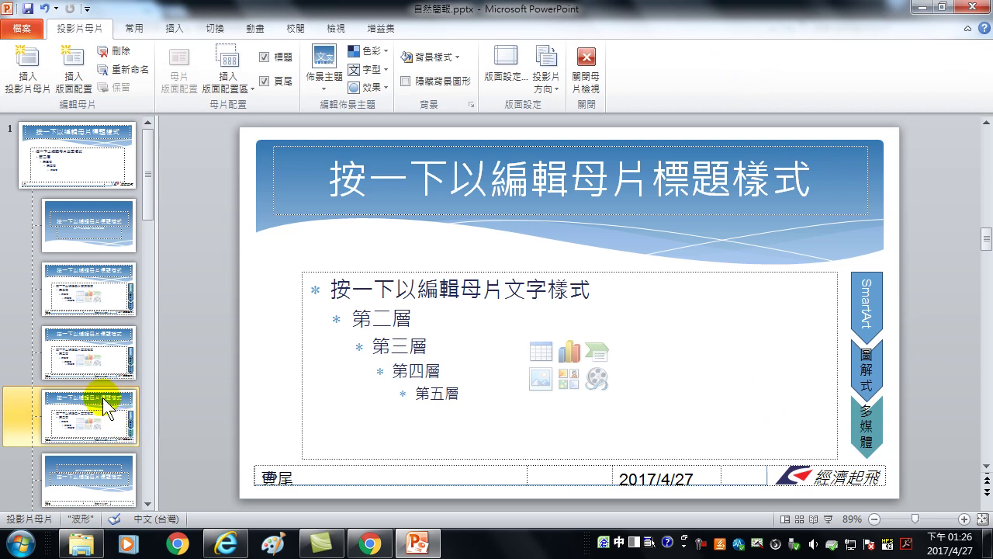
Step: Compare the third and fourth master layouts, then return to the new fifth layout
{"action": "left_click", "coordinate": [101, 278]}
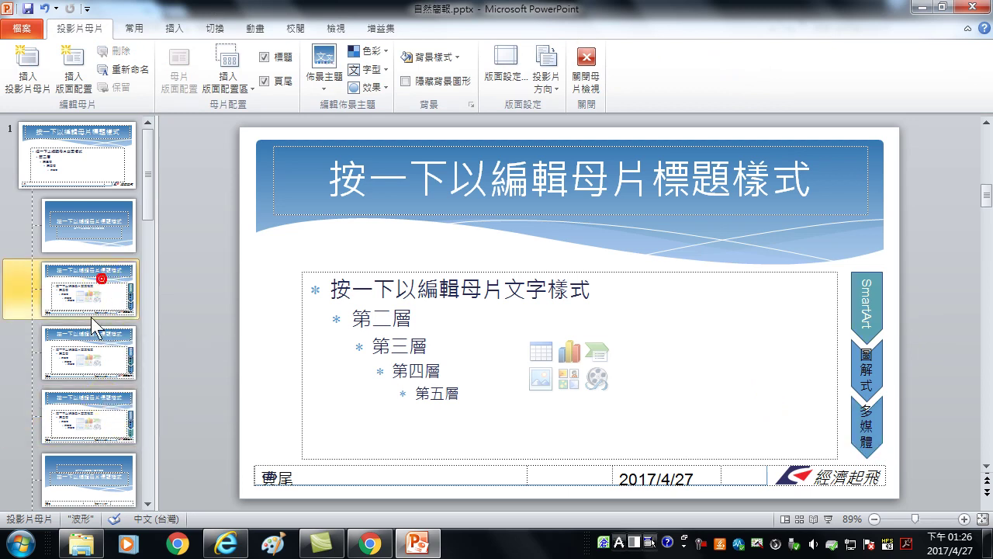
{"action": "left_click", "coordinate": [96, 344]}
{"action": "left_click", "coordinate": [89, 410]}
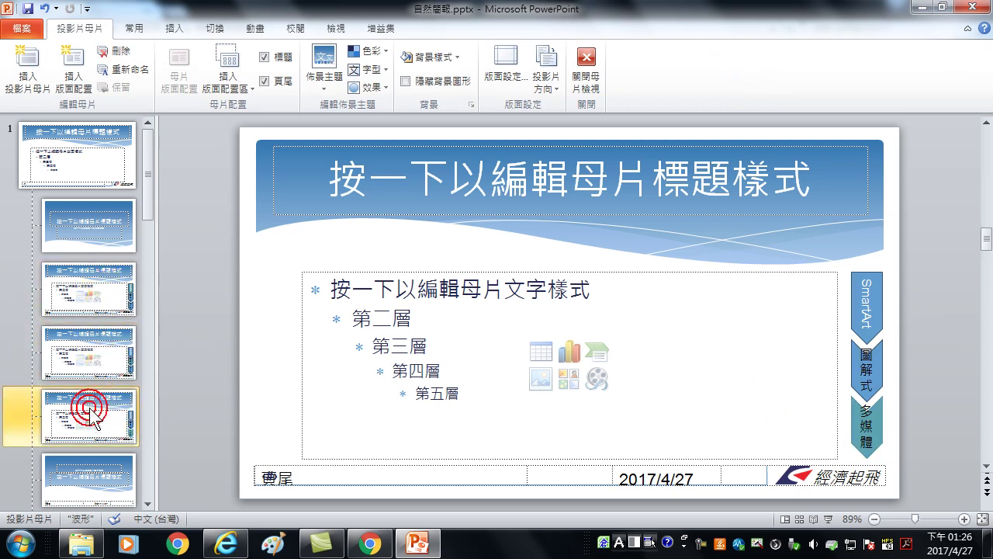
Step: Close Slide Master and apply the 標題及物件 layout to slide 1
{"action": "left_click", "coordinate": [588, 66]}
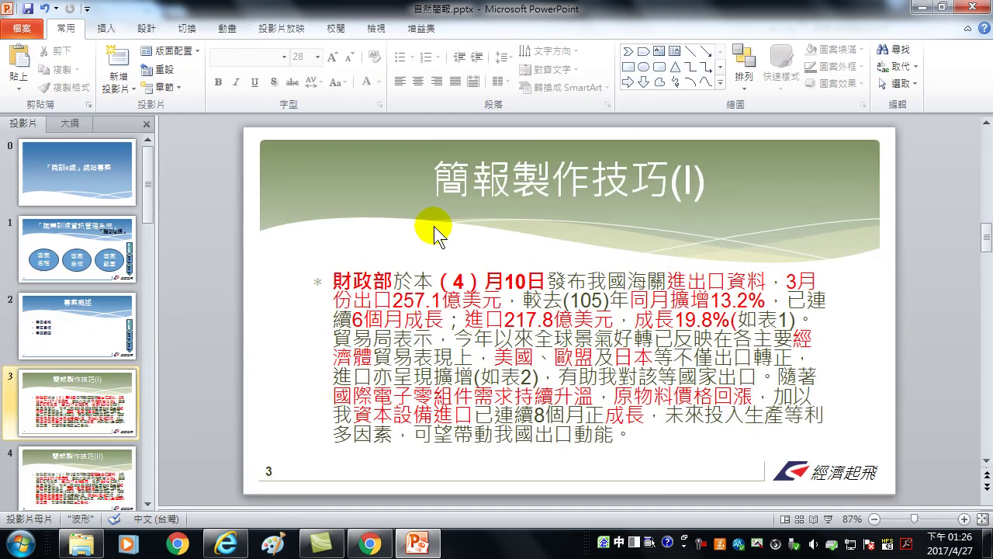
{"action": "left_click", "coordinate": [85, 256]}
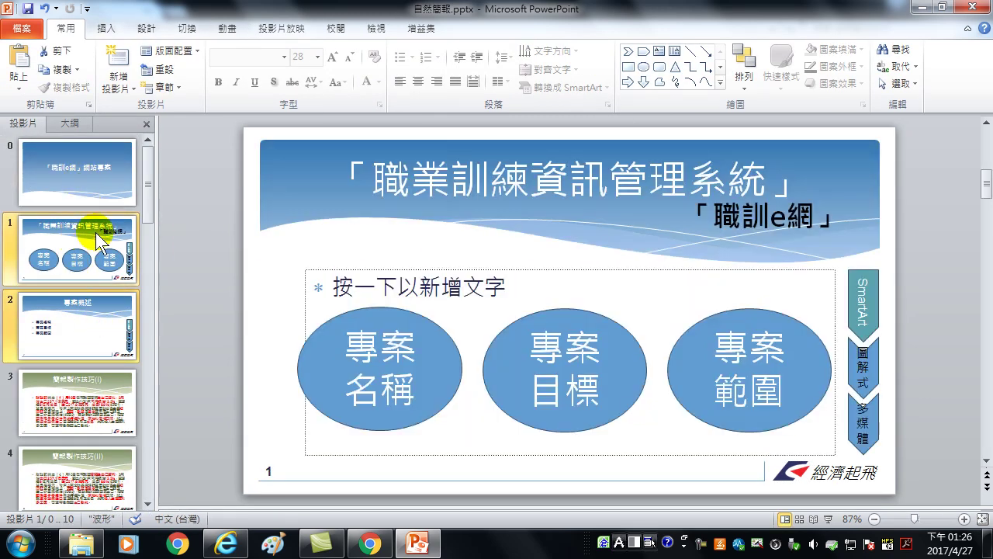
{"action": "right_click", "coordinate": [95, 232]}
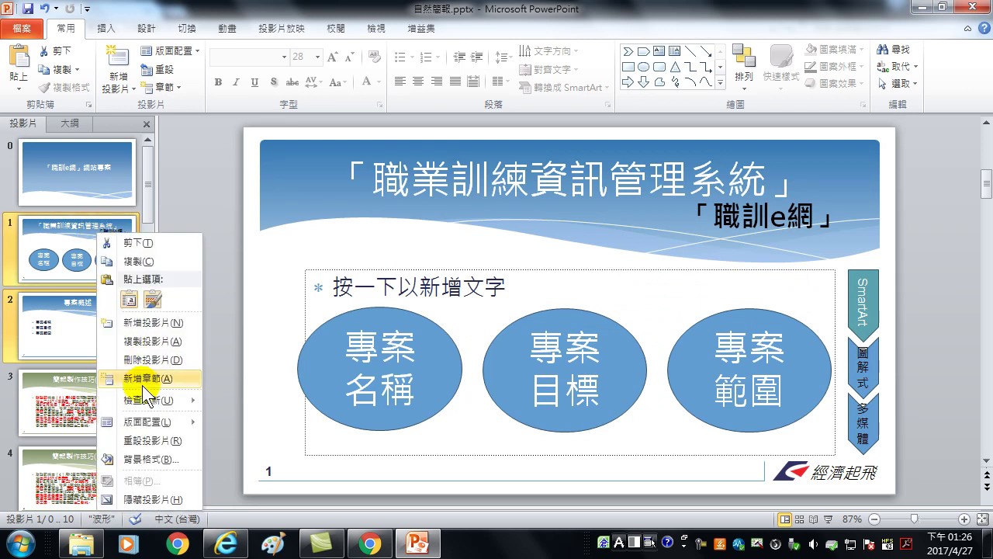
{"action": "mouse_move", "coordinate": [177, 422]}
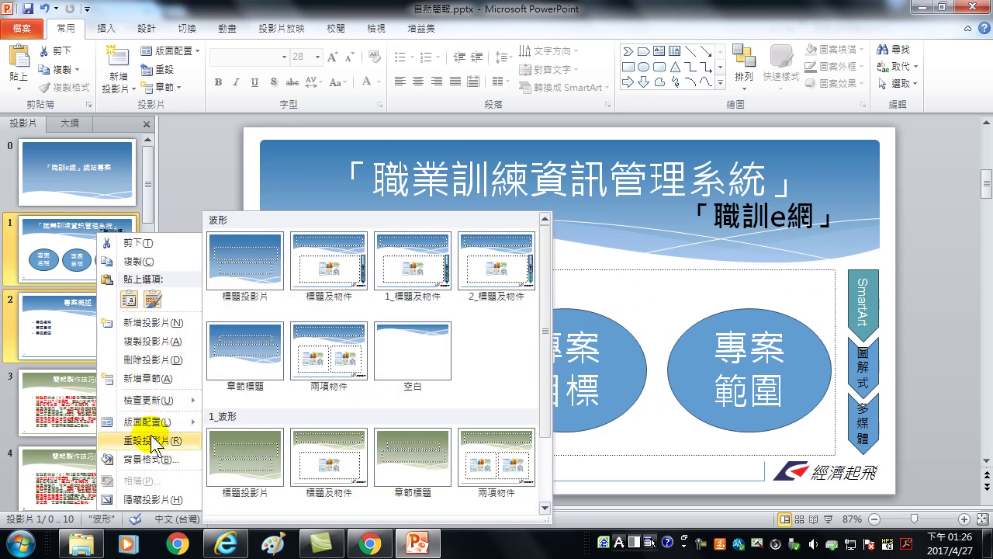
{"action": "left_click", "coordinate": [151, 429]}
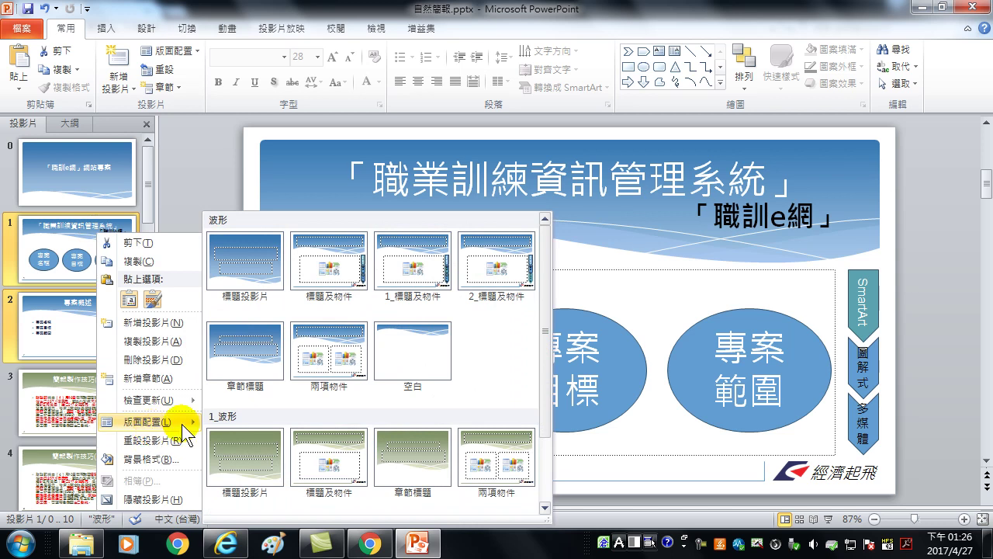
{"action": "left_click", "coordinate": [330, 249]}
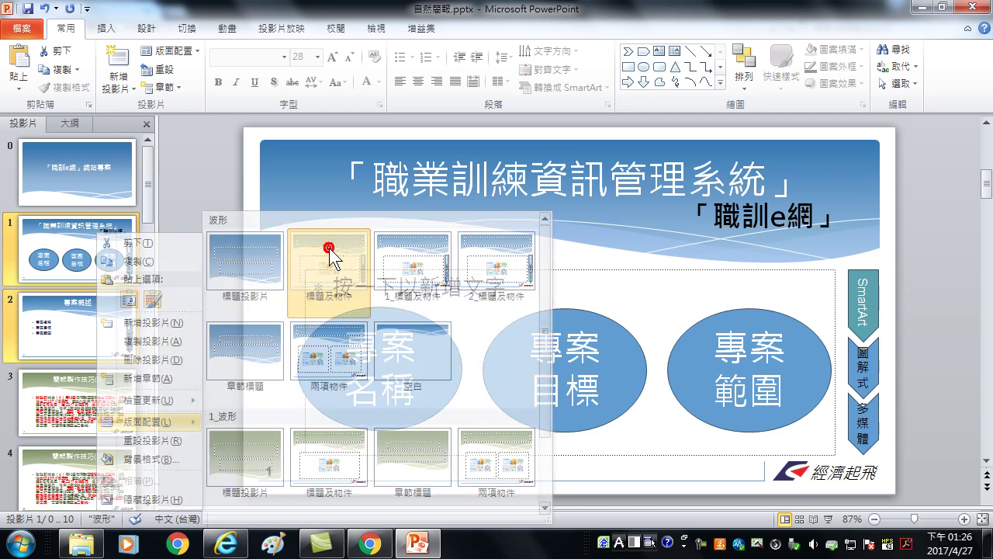
Step: Apply the 1_標題及物件 layout to slide 3
{"action": "left_click", "coordinate": [90, 398]}
{"action": "scroll", "coordinate": [90, 397], "scroll_direction": "down", "scroll_amount": 3}
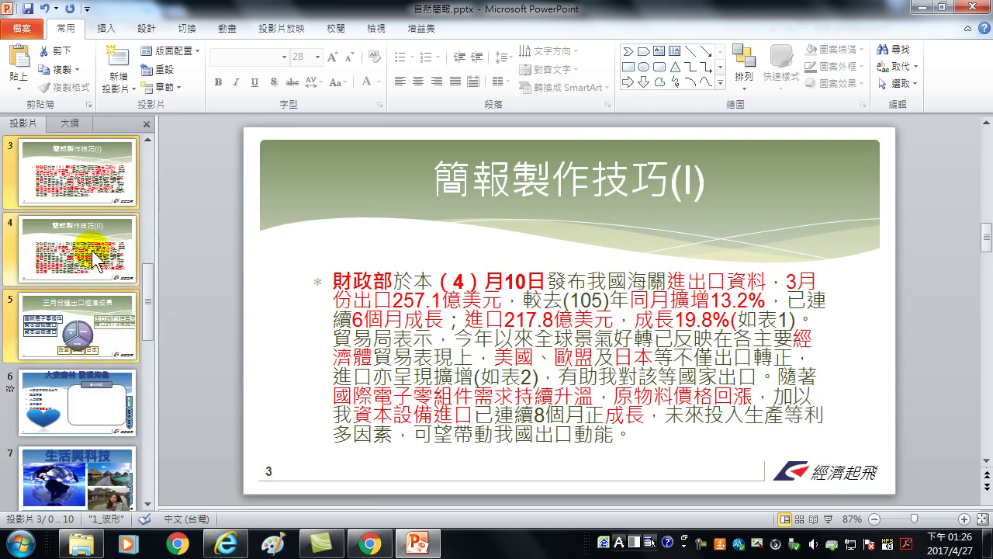
{"action": "right_click", "coordinate": [91, 173]}
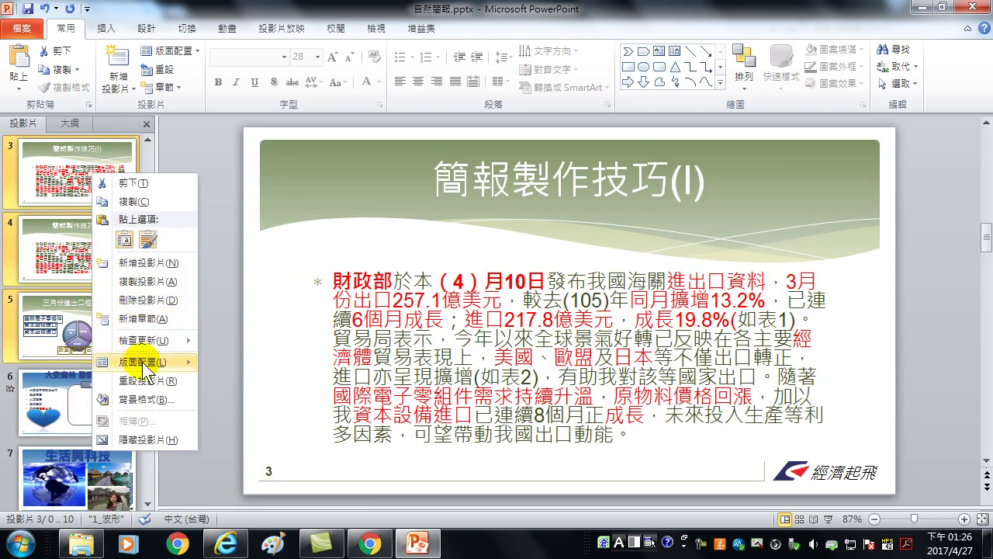
{"action": "mouse_move", "coordinate": [156, 362]}
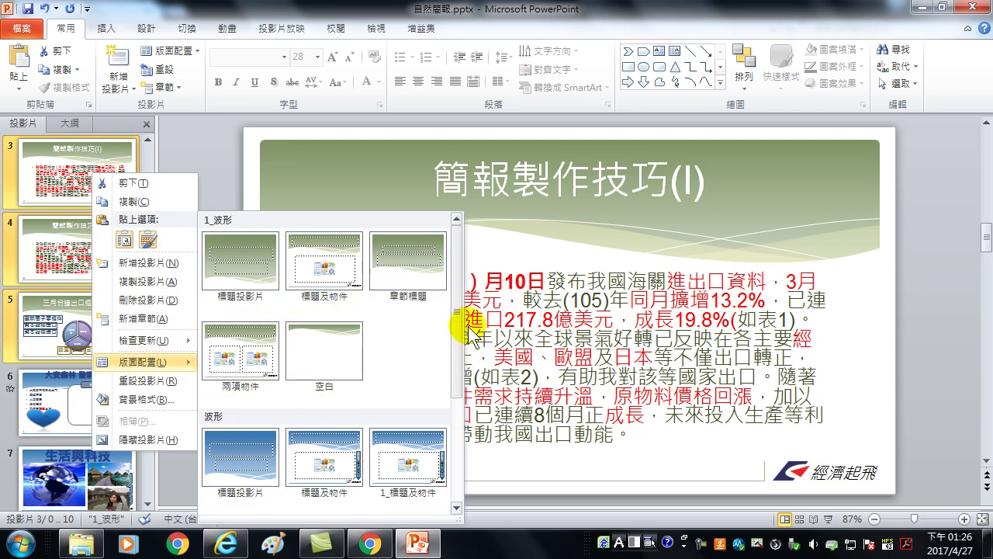
{"action": "left_click_drag", "start_coordinate": [456, 320], "coordinate": [458, 426]}
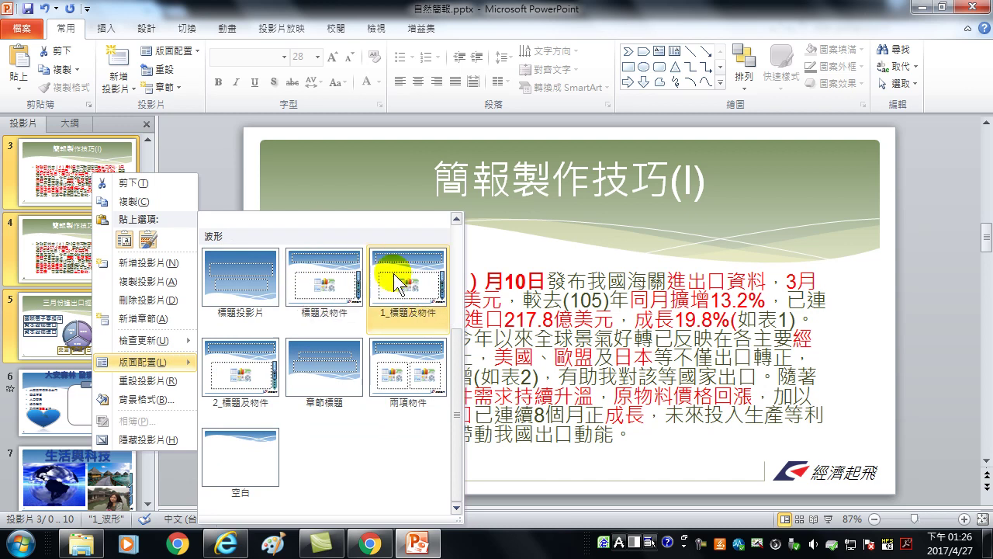
{"action": "left_click", "coordinate": [414, 285]}
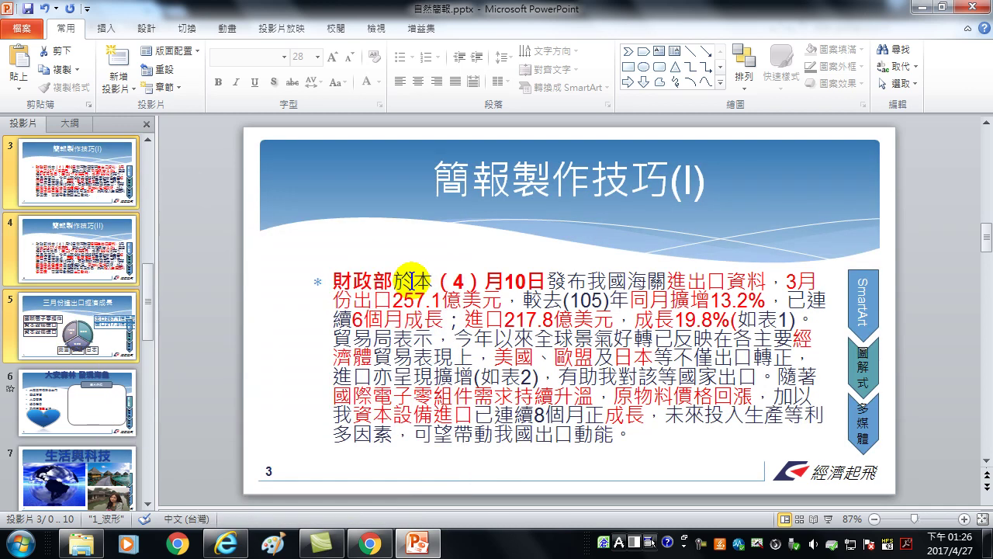
Step: Apply the 2_標題及物件 layout to slides 7–10, then select the title slide
{"action": "left_click", "coordinate": [74, 403]}
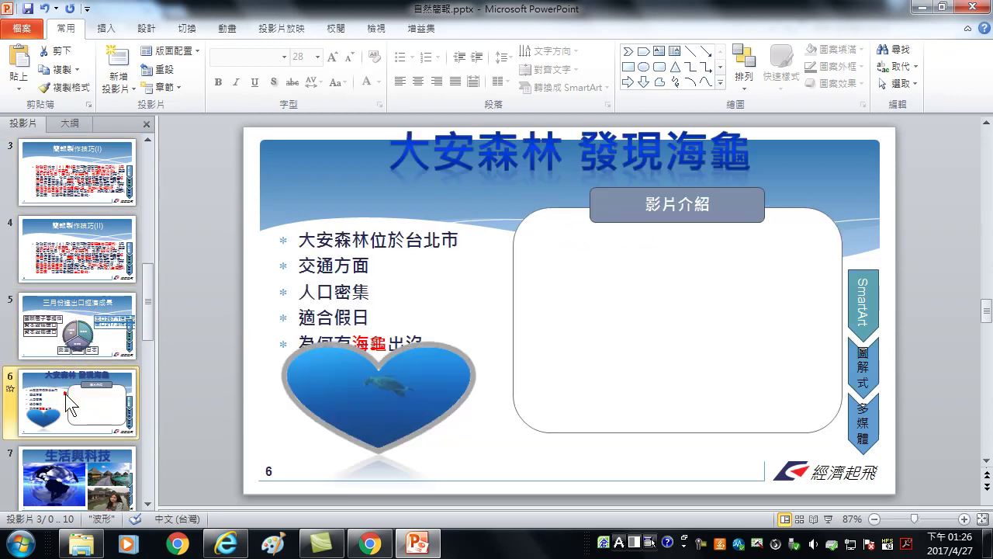
{"action": "scroll", "coordinate": [78, 411], "scroll_direction": "down", "scroll_amount": 3}
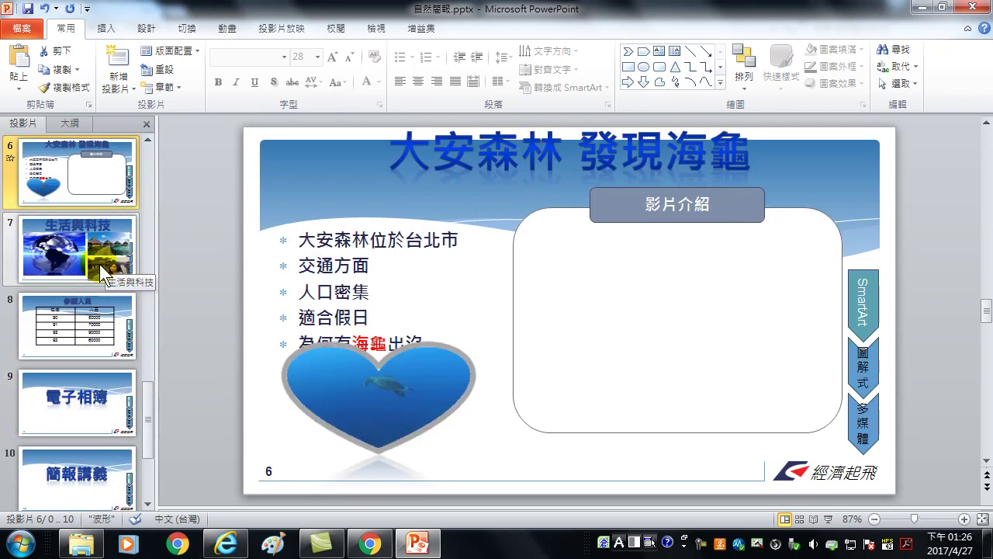
{"action": "scroll", "coordinate": [70, 311], "scroll_direction": "down", "scroll_amount": 1}
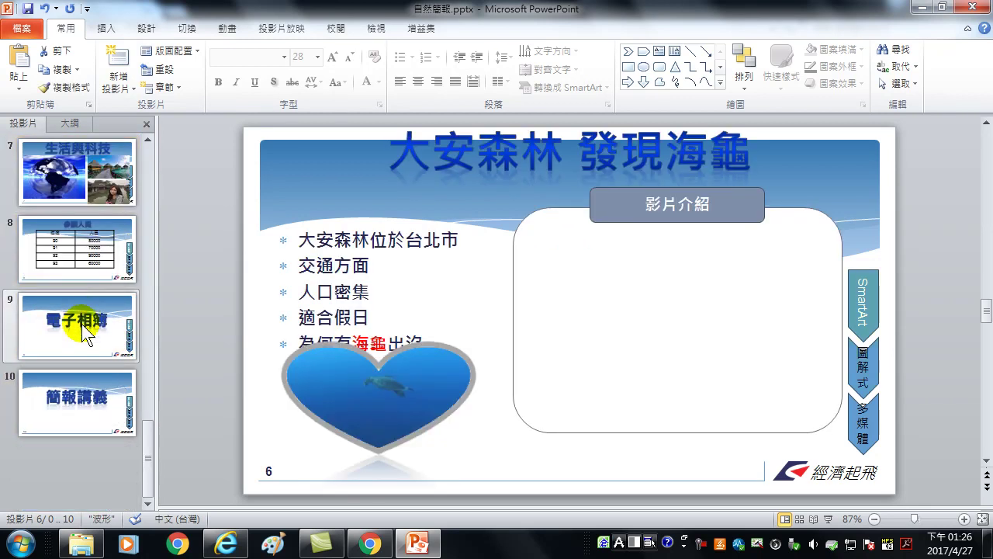
{"action": "left_click", "coordinate": [78, 411], "text": "shift"}
{"action": "right_click", "coordinate": [80, 168]}
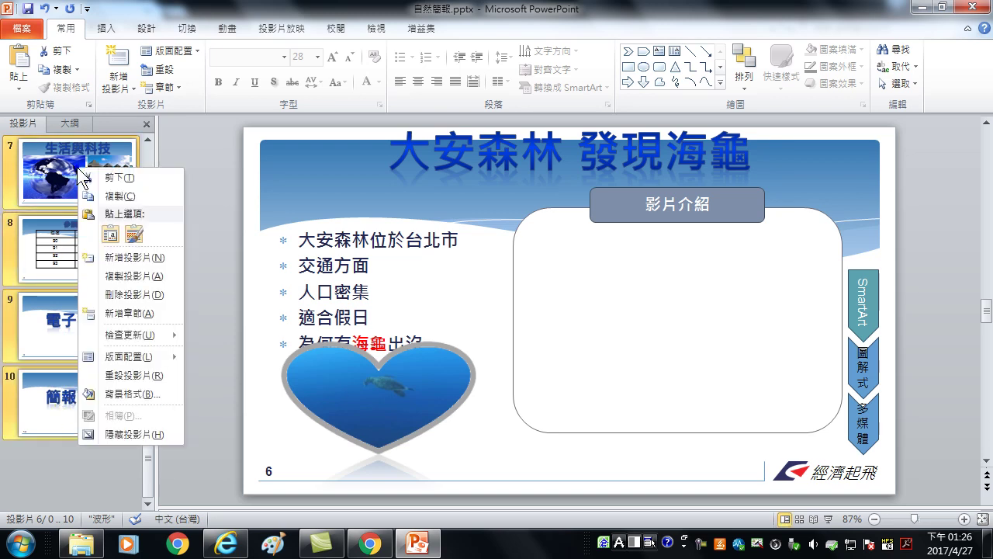
{"action": "mouse_move", "coordinate": [171, 357]}
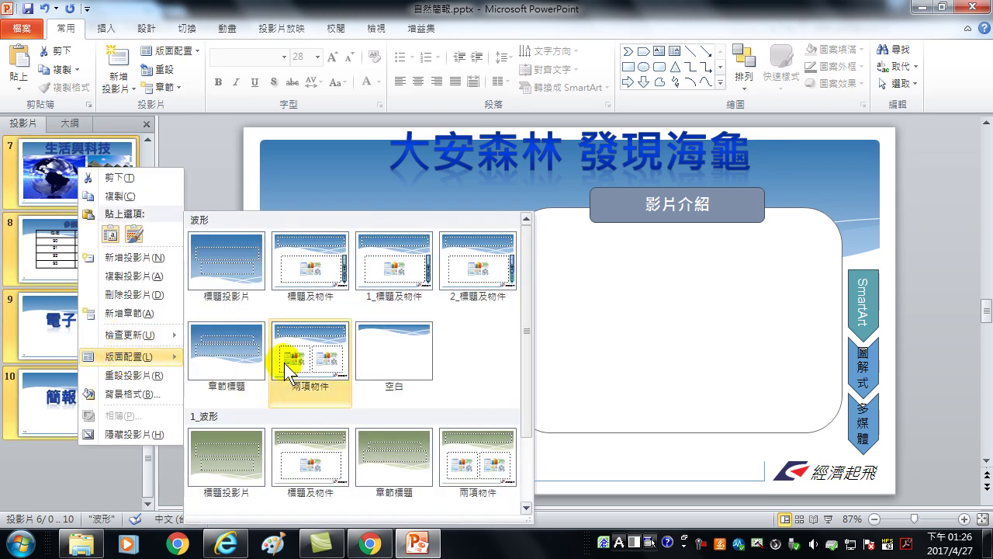
{"action": "left_click", "coordinate": [486, 268]}
{"action": "left_click_drag", "start_coordinate": [151, 432], "coordinate": [148, 140]}
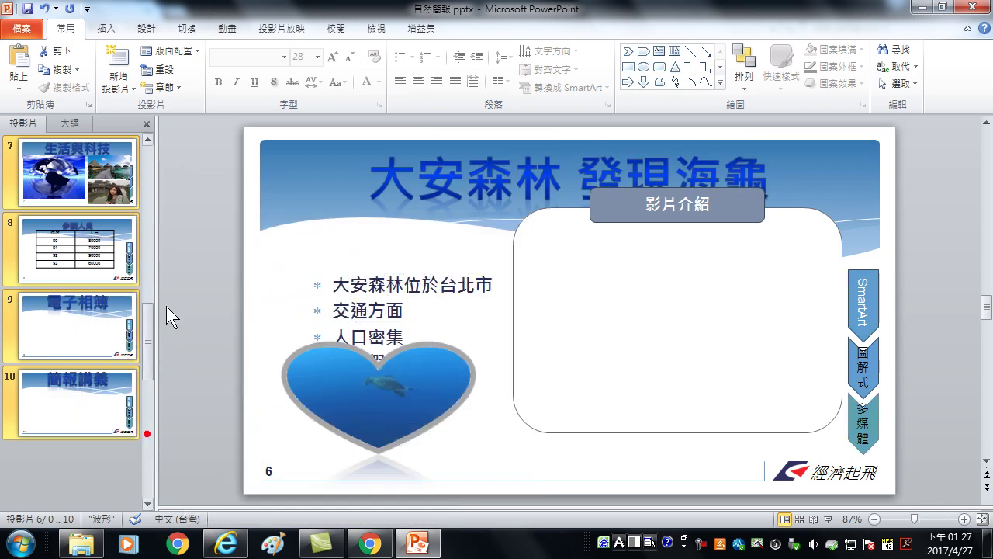
{"action": "left_click", "coordinate": [83, 174]}
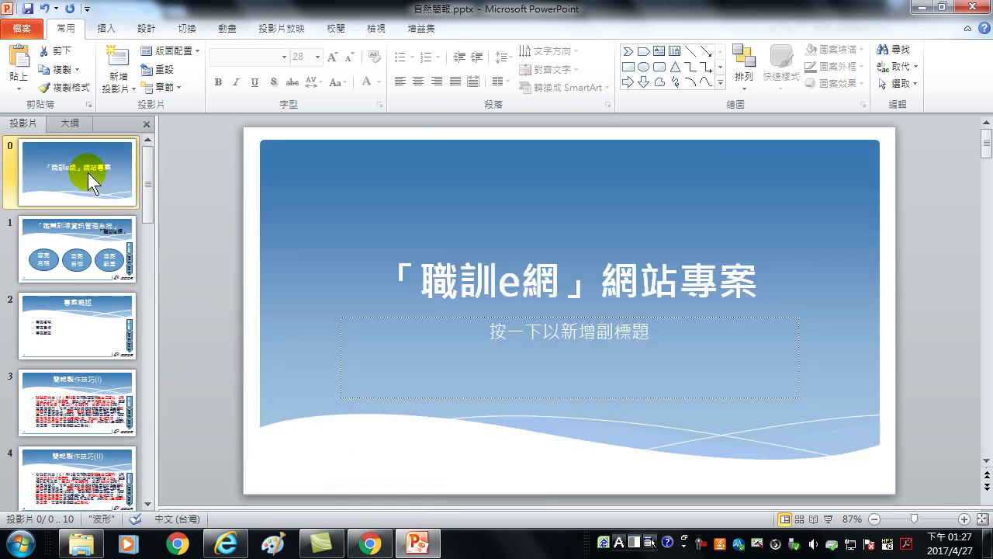
Step: Play the deck with F5 from the title slide through slide 6, 大安森林 發現海龜
{"action": "key", "text": "F5"}
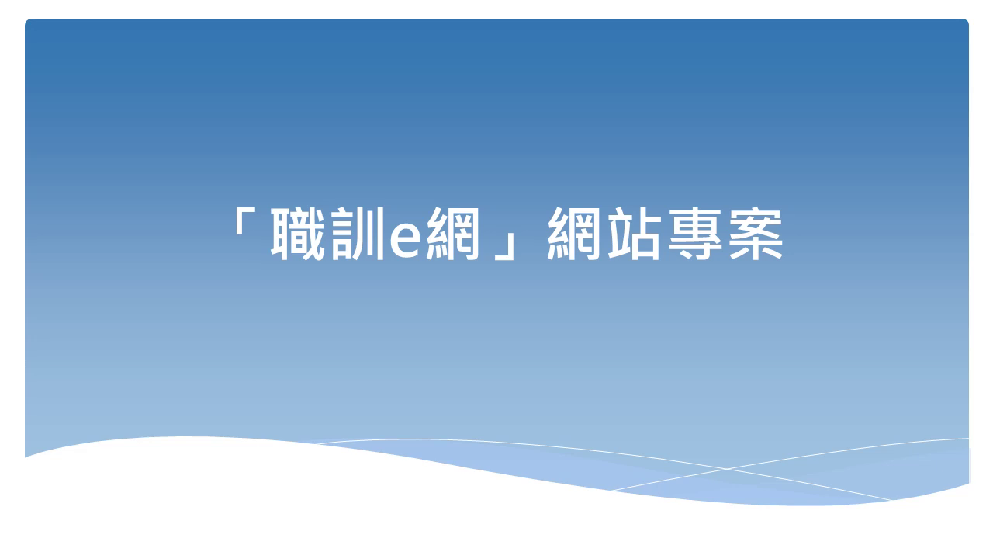
{"action": "key", "text": "Right"}
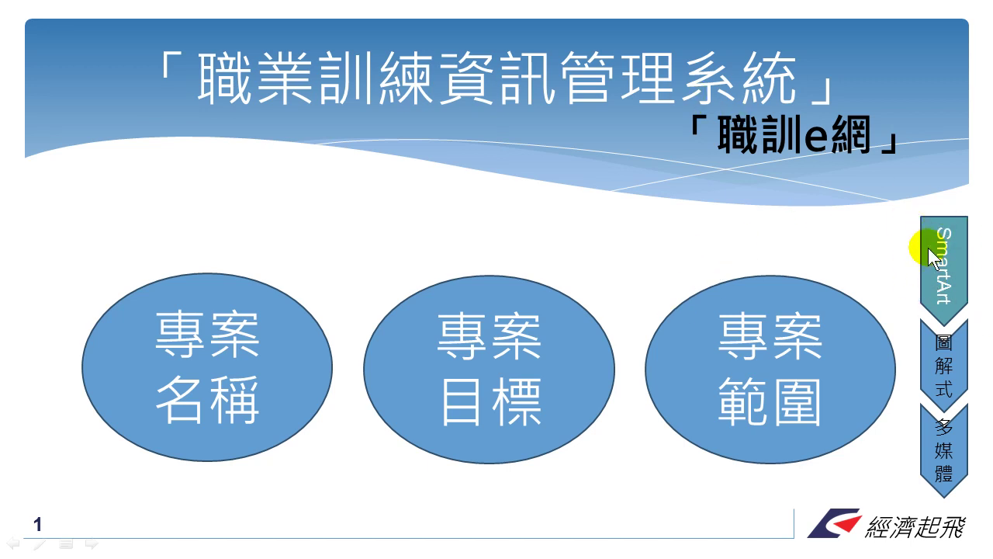
{"action": "left_click", "coordinate": [928, 247]}
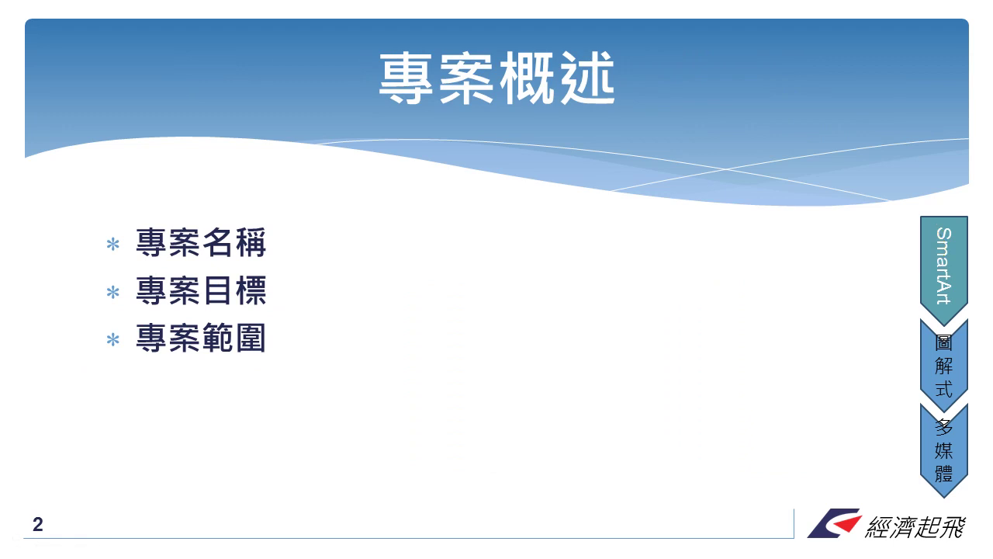
{"action": "key", "text": "Right"}
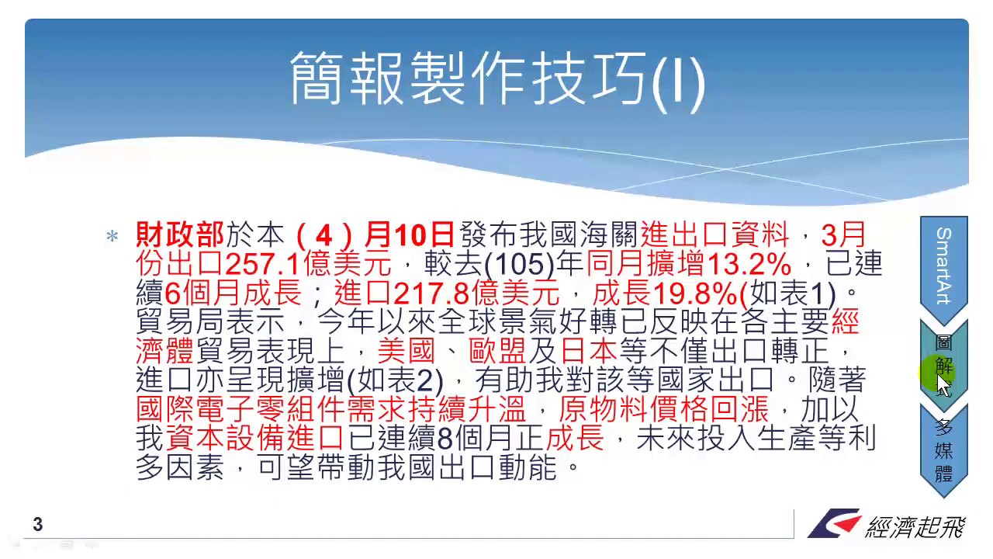
{"action": "key", "text": "Right"}
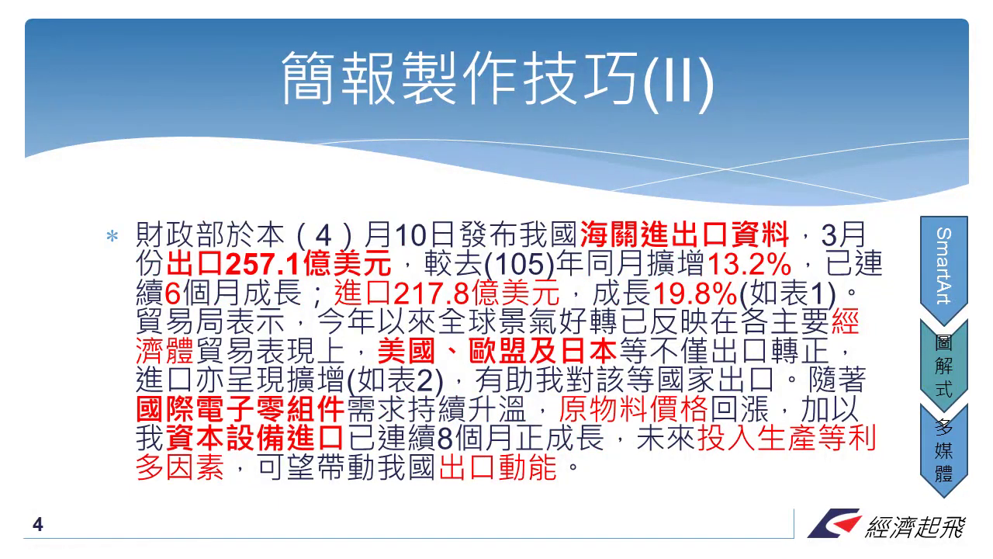
{"action": "key", "text": "Right"}
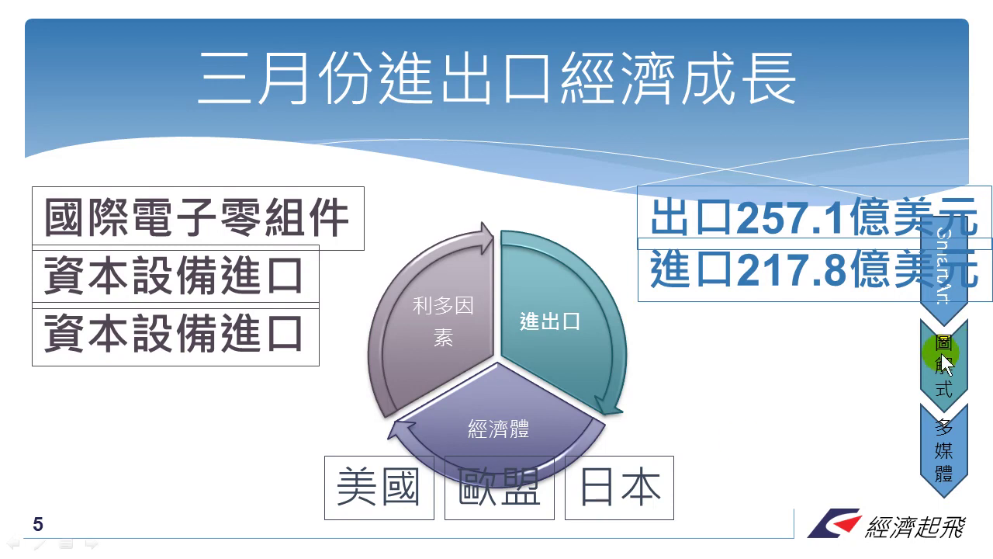
{"action": "left_click", "coordinate": [943, 355]}
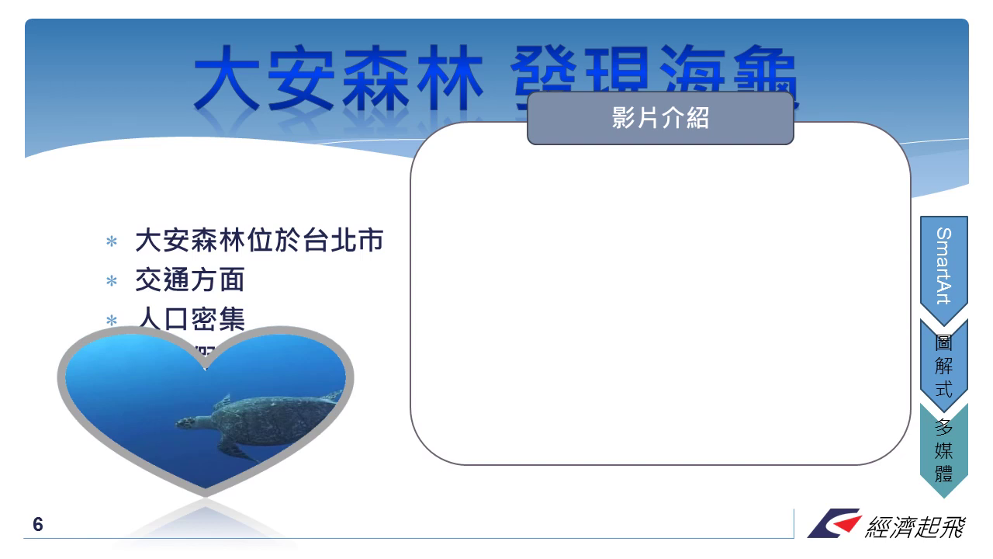
{"action": "left_click", "coordinate": [938, 354]}
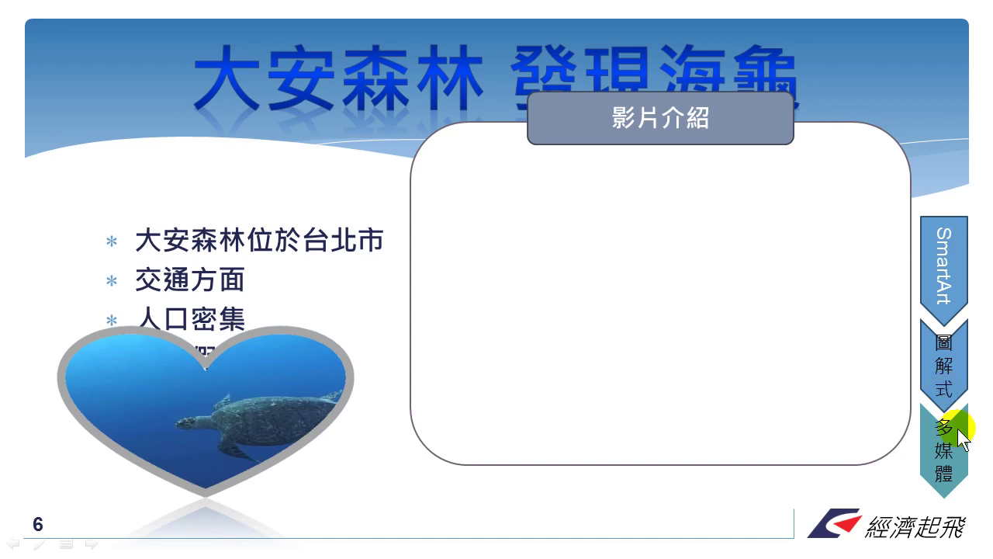
{"action": "key", "text": "Escape"}
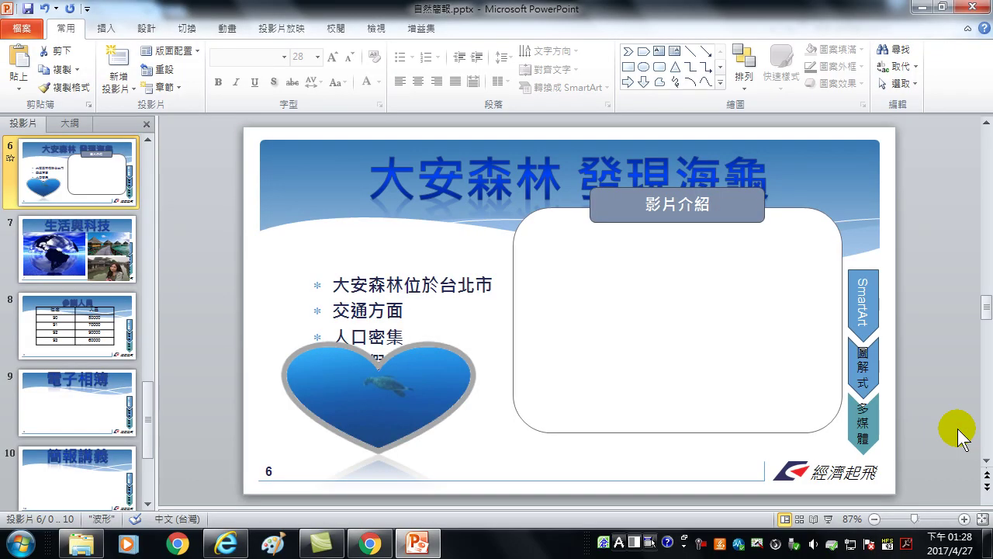
{"action": "left_click", "coordinate": [378, 29]}
{"action": "left_click", "coordinate": [190, 70]}
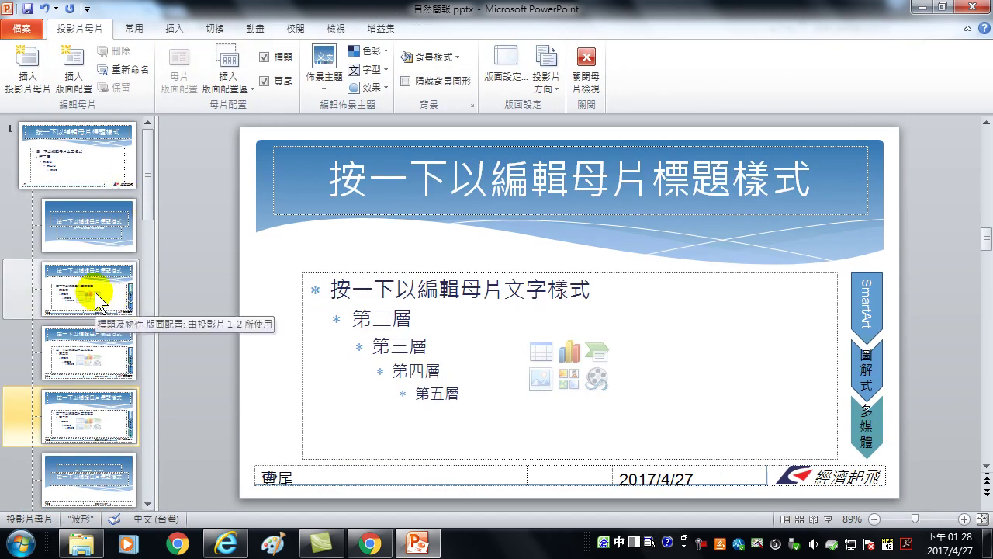
{"action": "left_click", "coordinate": [89, 289]}
{"action": "left_click", "coordinate": [97, 345]}
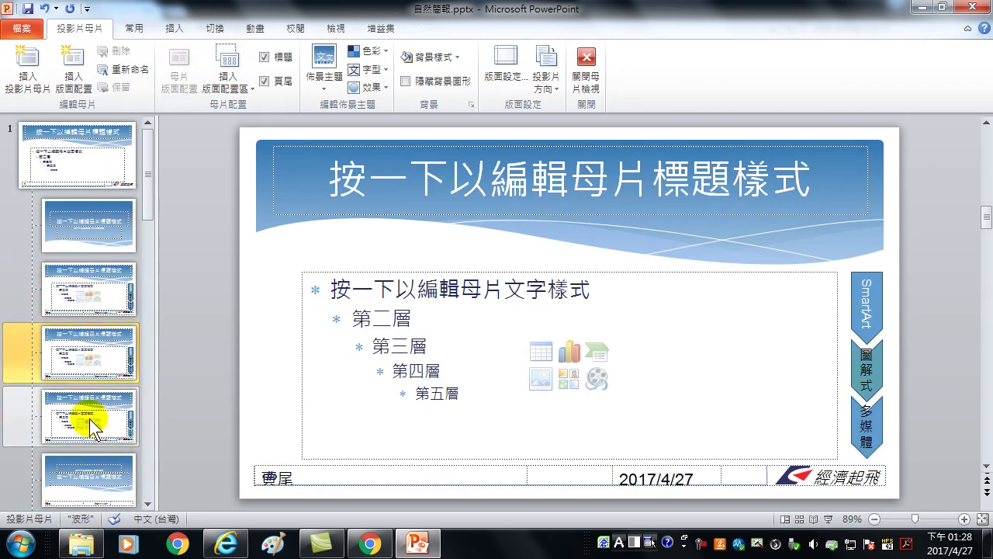
{"action": "left_click", "coordinate": [84, 410]}
{"action": "left_click", "coordinate": [87, 299]}
{"action": "left_click", "coordinate": [98, 344]}
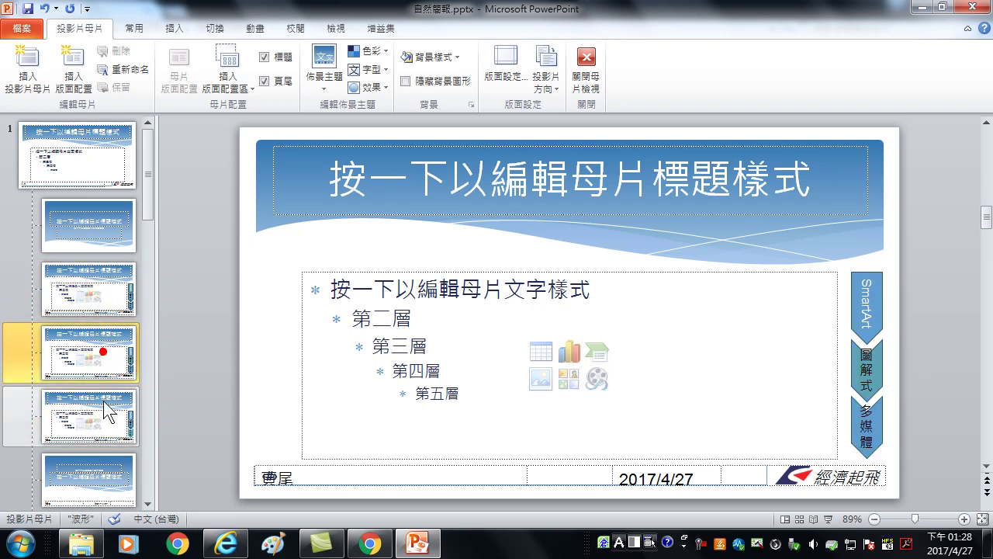
{"action": "left_click", "coordinate": [99, 410]}
{"action": "left_click", "coordinate": [96, 286]}
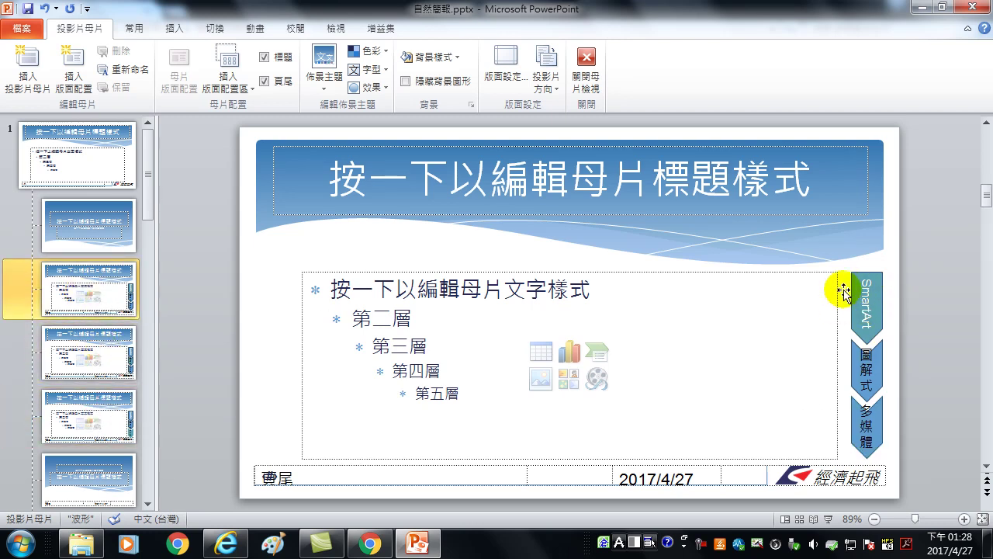
{"action": "left_click", "coordinate": [134, 286]}
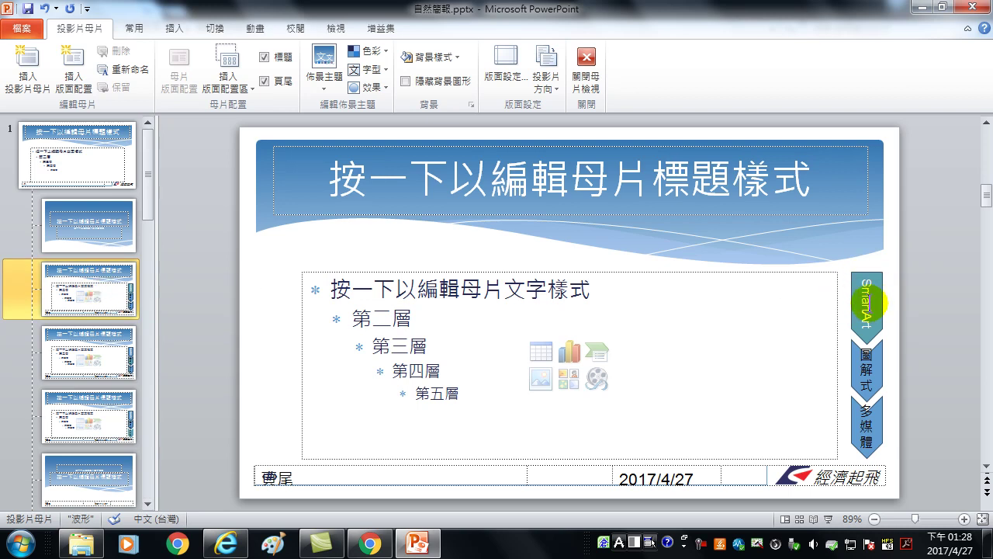
{"action": "left_click", "coordinate": [99, 344]}
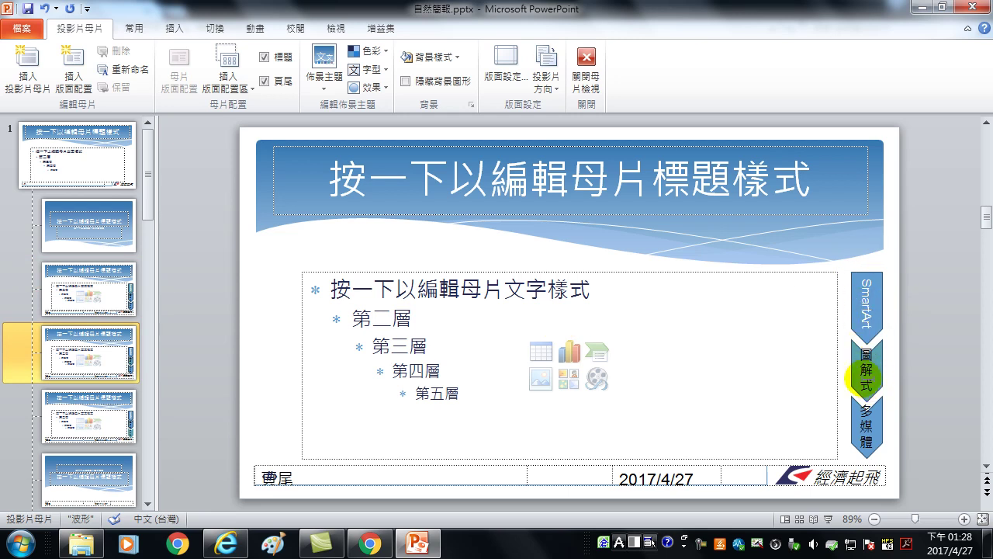
{"action": "left_click", "coordinate": [99, 408]}
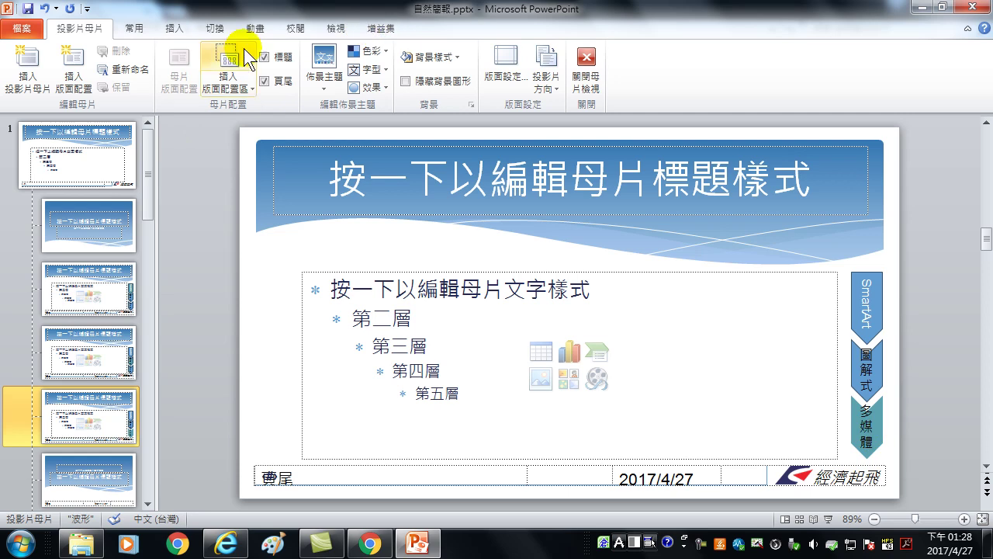
{"action": "left_click", "coordinate": [589, 65]}
Step: Select slides 1 and 2 together in the Slides pane
{"action": "scroll", "coordinate": [62, 241], "scroll_direction": "up", "scroll_amount": 10}
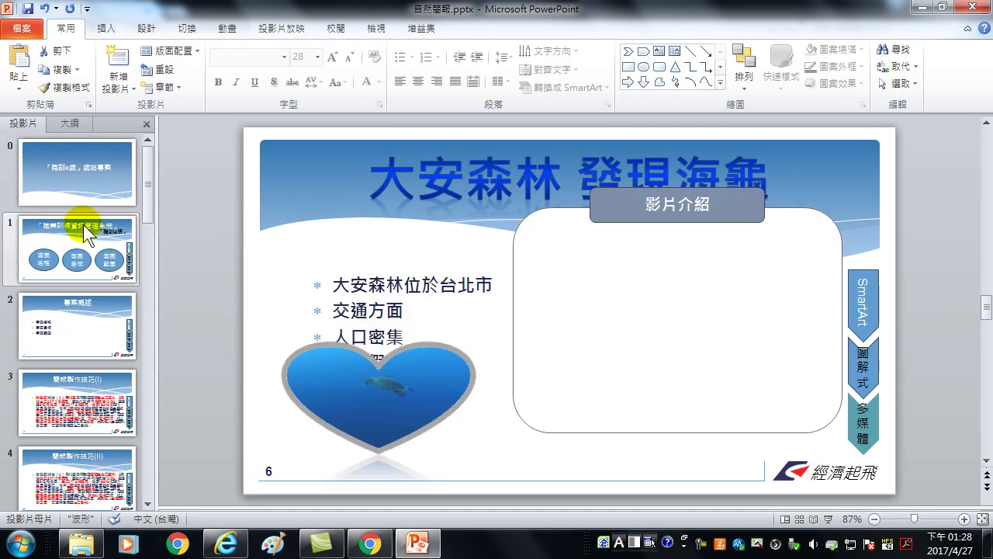
{"action": "left_click", "coordinate": [62, 245]}
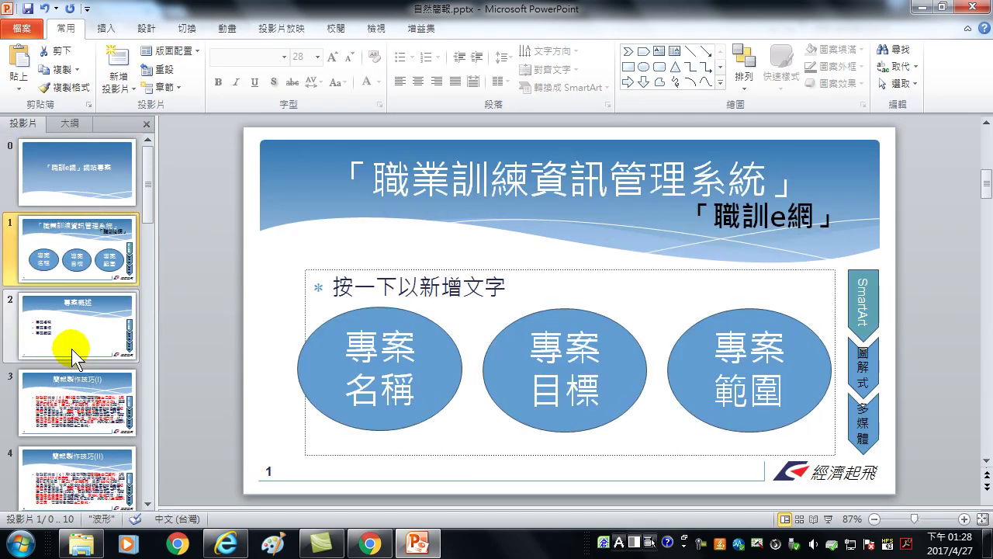
{"action": "left_click", "coordinate": [71, 348], "text": "ctrl"}
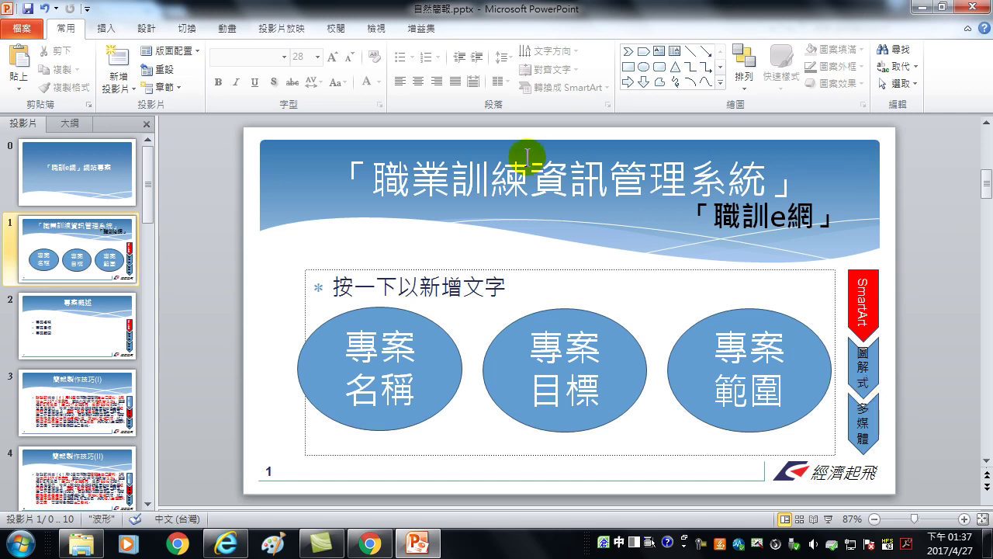
Step: Play the deck with F5 from the title slide through slide 7, 生活與科技, and beyond
{"action": "left_click", "coordinate": [94, 178]}
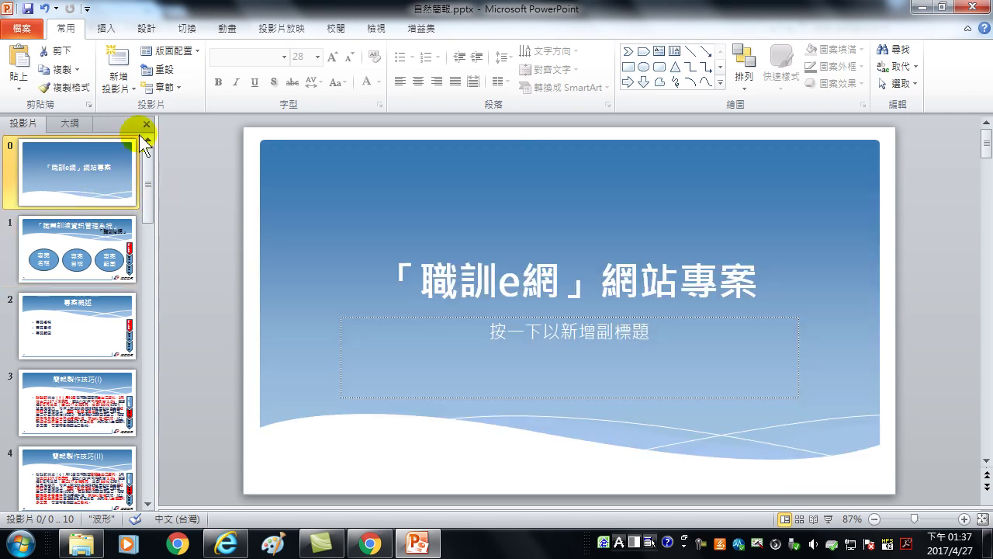
{"action": "key", "text": "F5"}
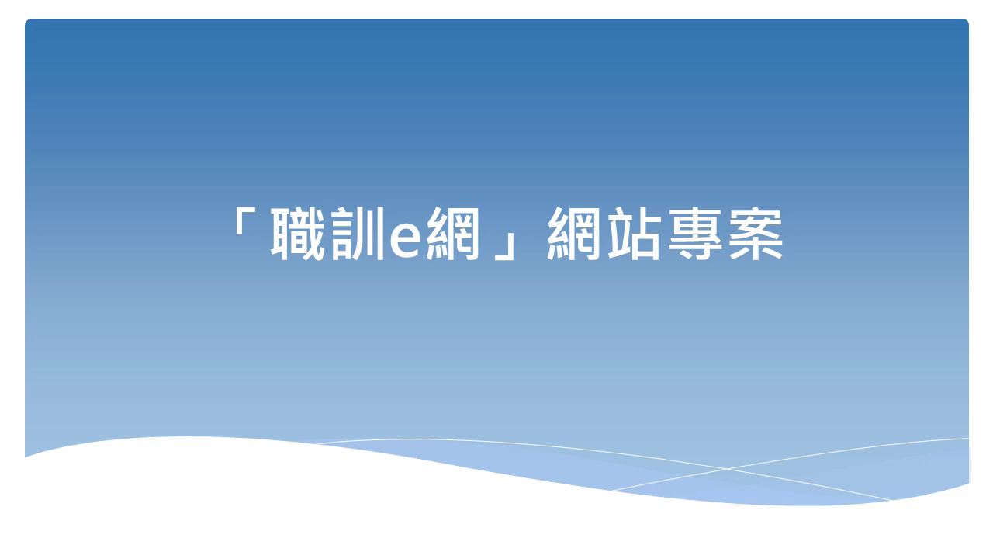
{"action": "key", "text": "Right"}
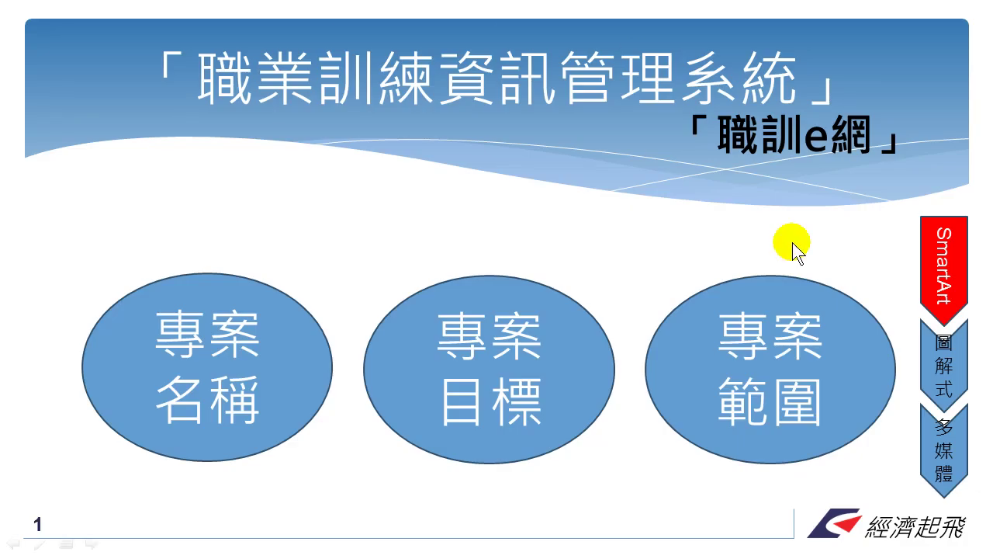
{"action": "left_click", "coordinate": [945, 259]}
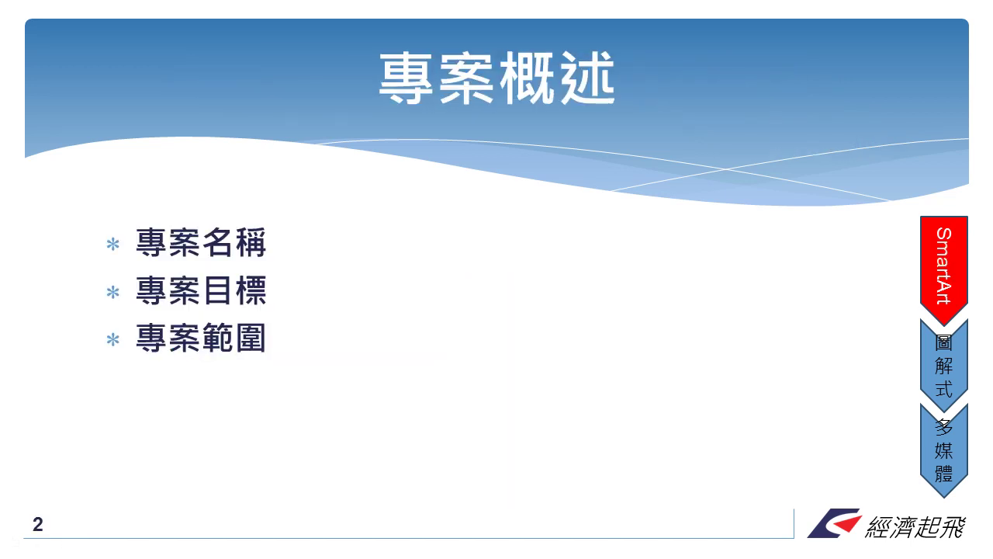
{"action": "key", "text": "Right"}
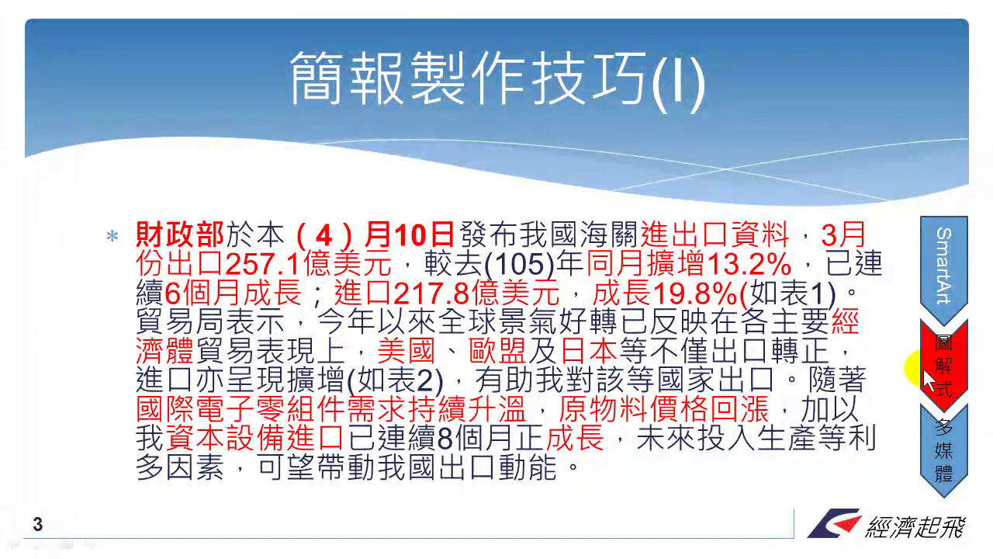
{"action": "key", "text": "Right"}
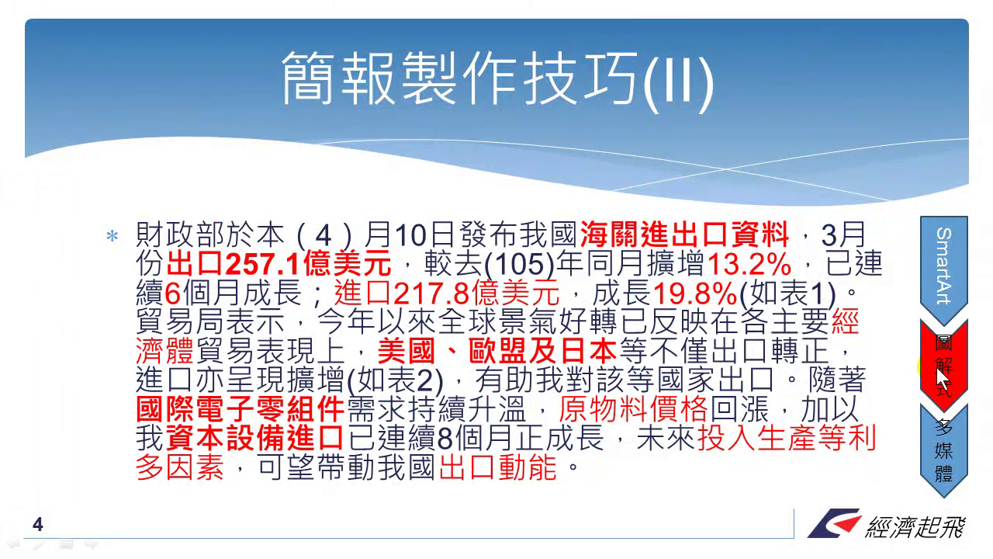
{"action": "key", "text": "Right"}
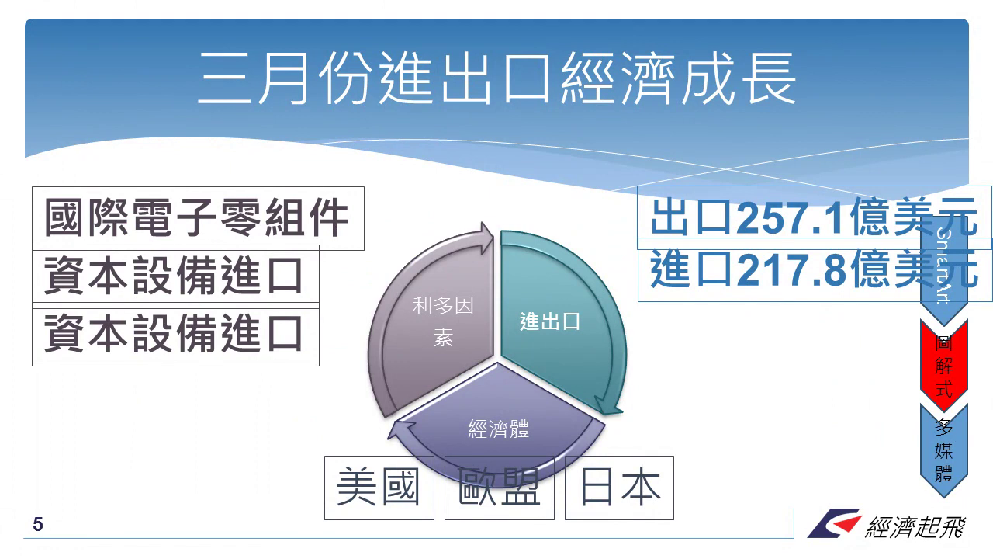
{"action": "key", "text": "Right"}
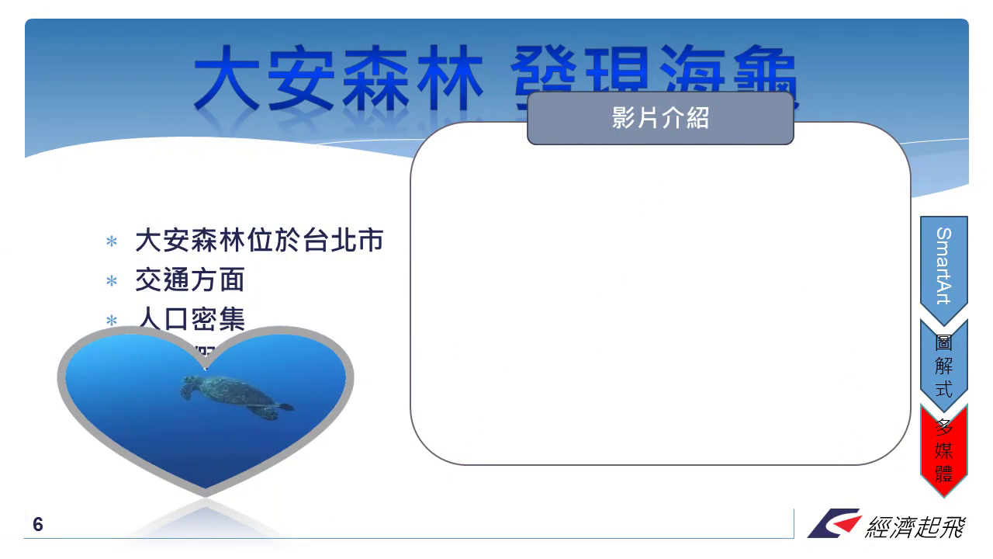
{"action": "key", "text": "Right"}
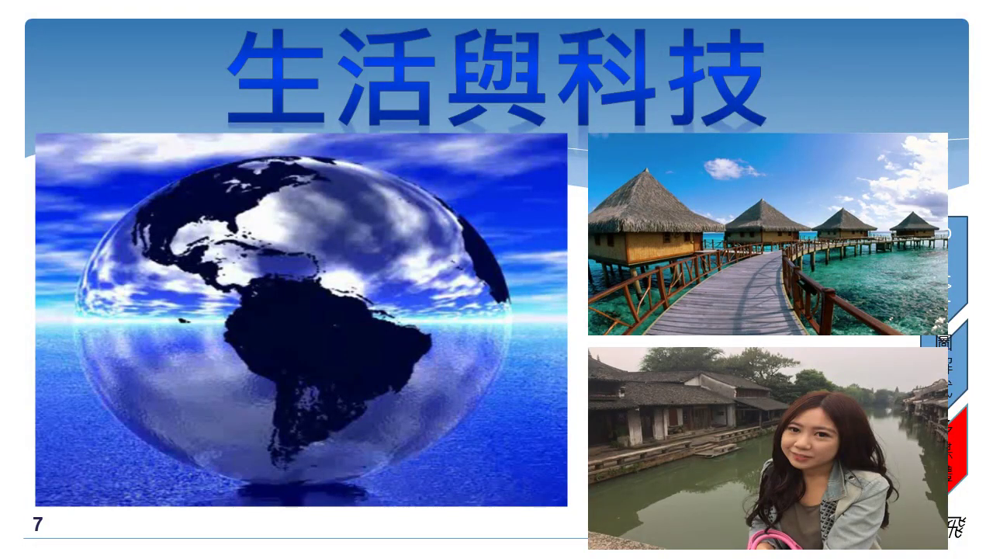
{"action": "key", "text": "Right"}
{"action": "key", "text": "Right"}
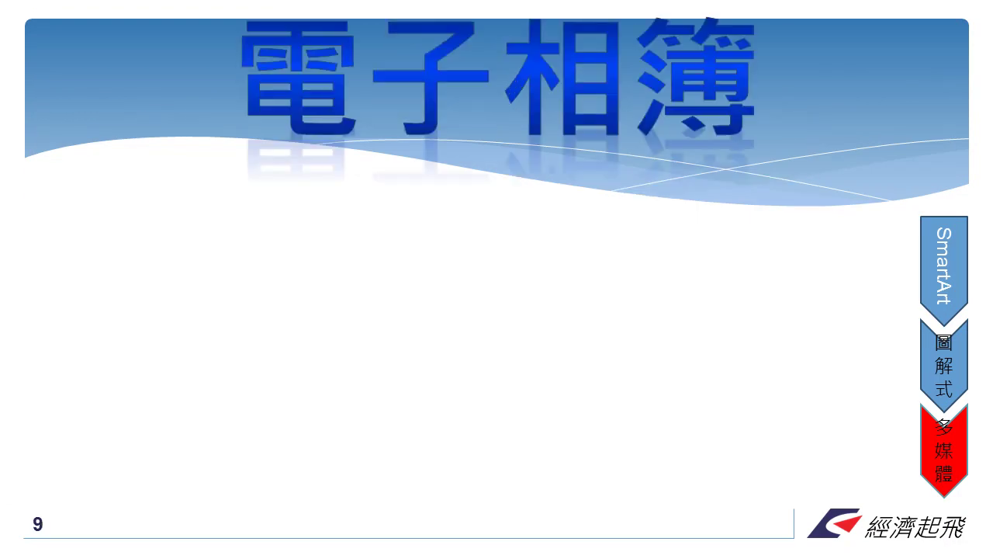